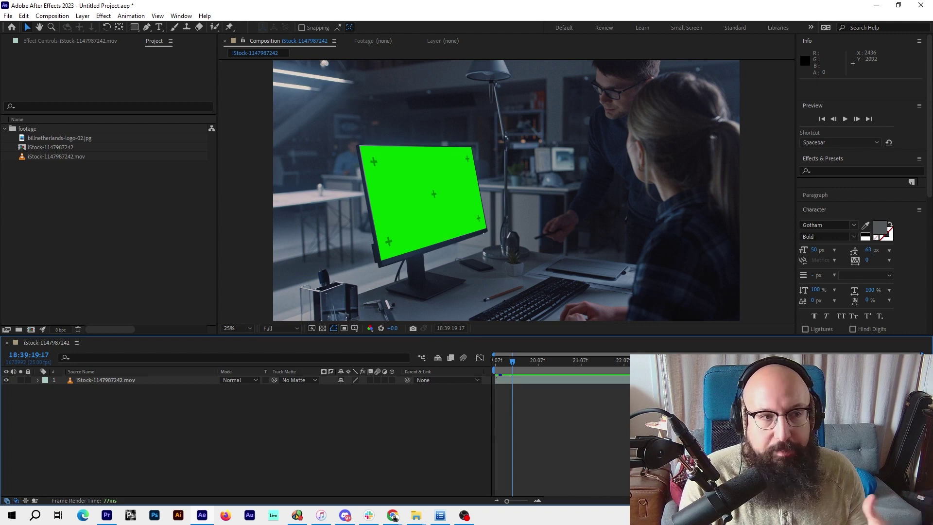
- Preview the bn logo image, then drag Mocha AE from the effects search onto the iStock office footage layer
left_click(104, 244)
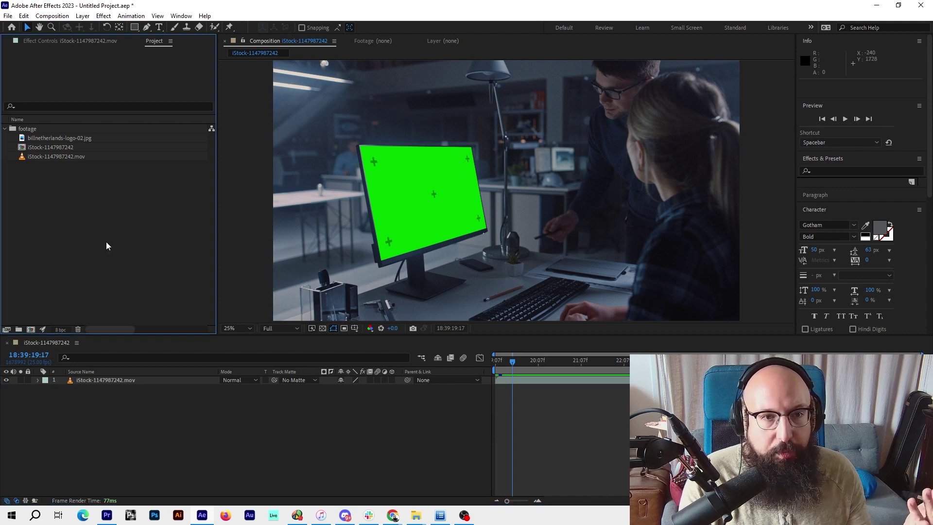
double_click(44, 138)
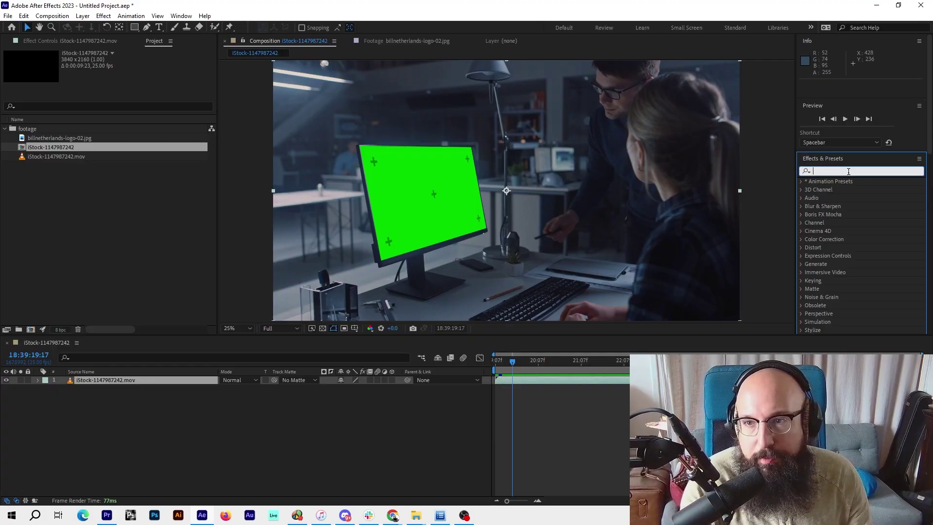
left_click(848, 171)
type("mocha")
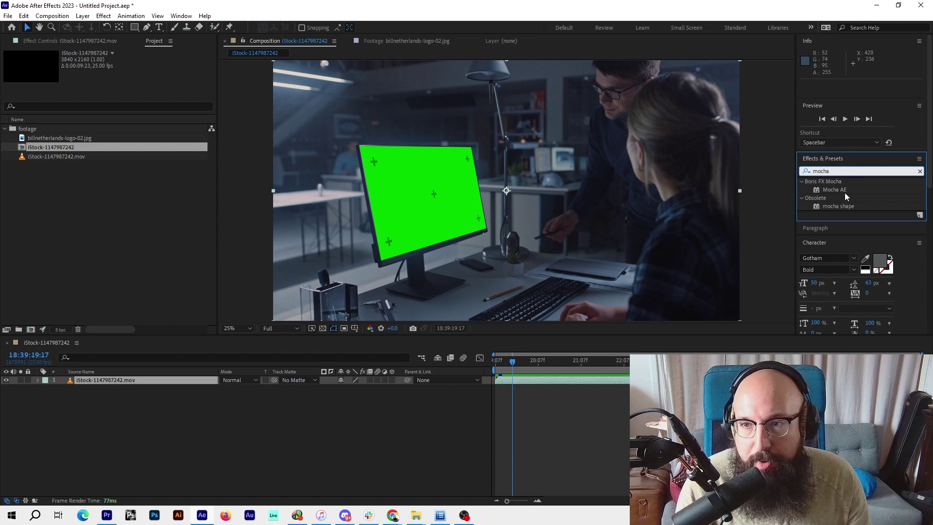
left_click(844, 190)
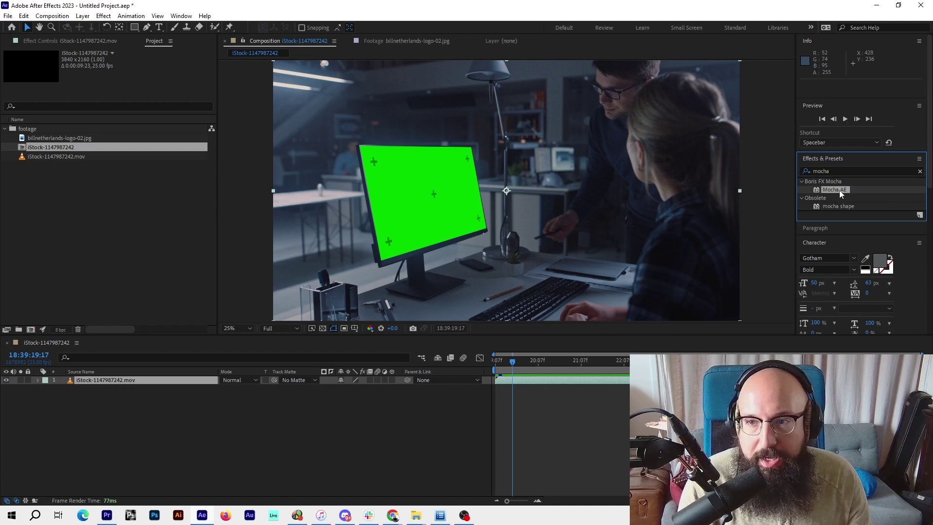
left_click_drag(838, 190, 569, 381)
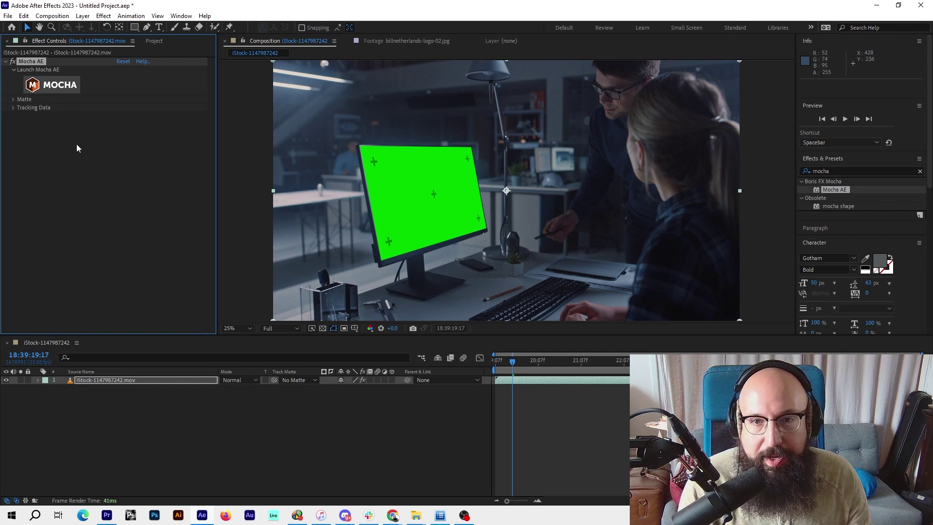
- Launch Mocha from the footage layer, dismiss the Boris FX message, and maximize the Mocha window
left_click(65, 88)
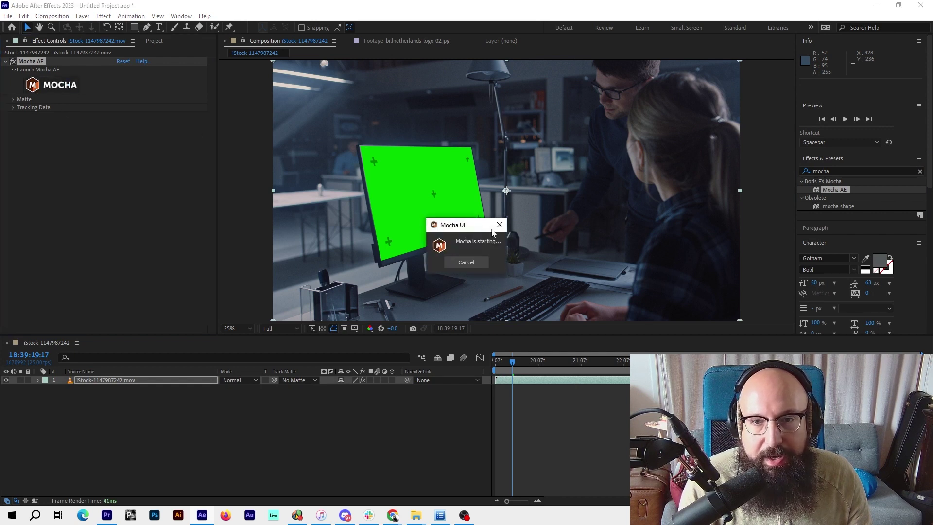
left_click(611, 418)
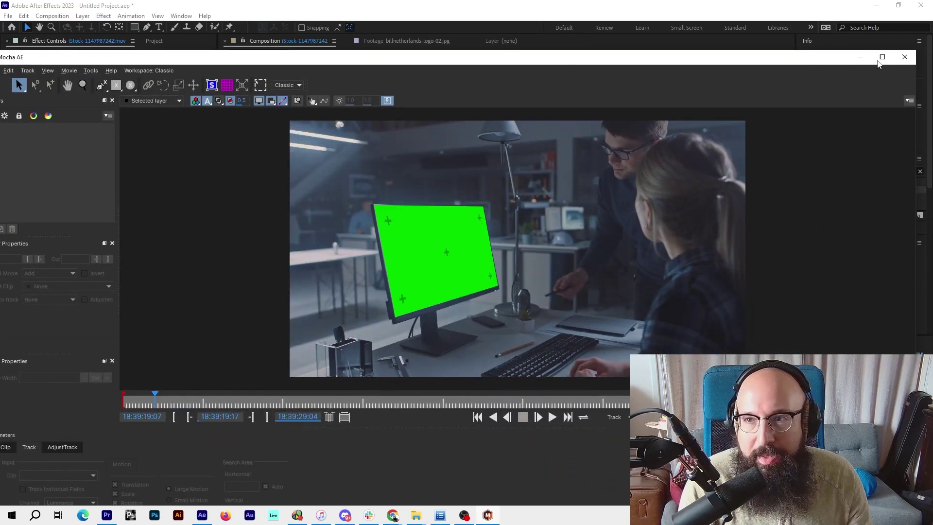
left_click(881, 58)
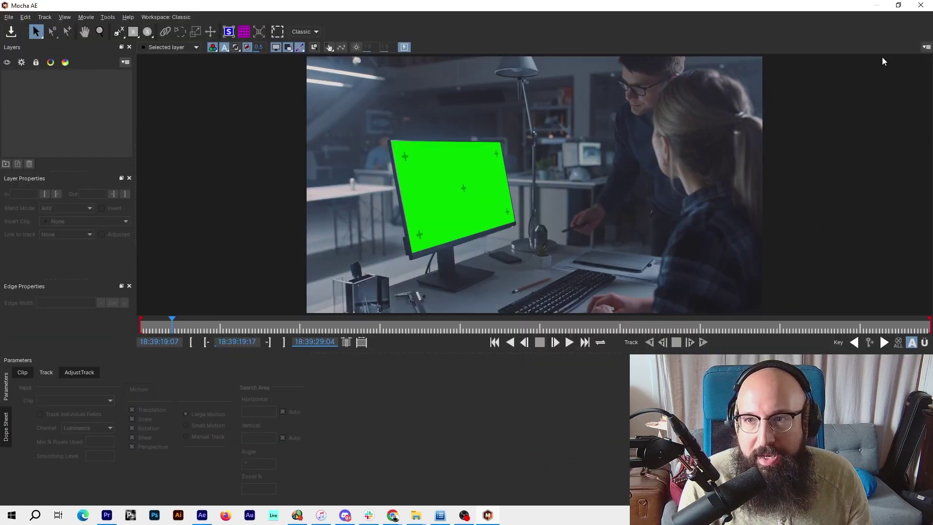
- Draw a closed four-point X-Spline on the green monitor screen's corners
left_click(117, 37)
scroll(417, 148, "up", 3)
left_click(350, 133)
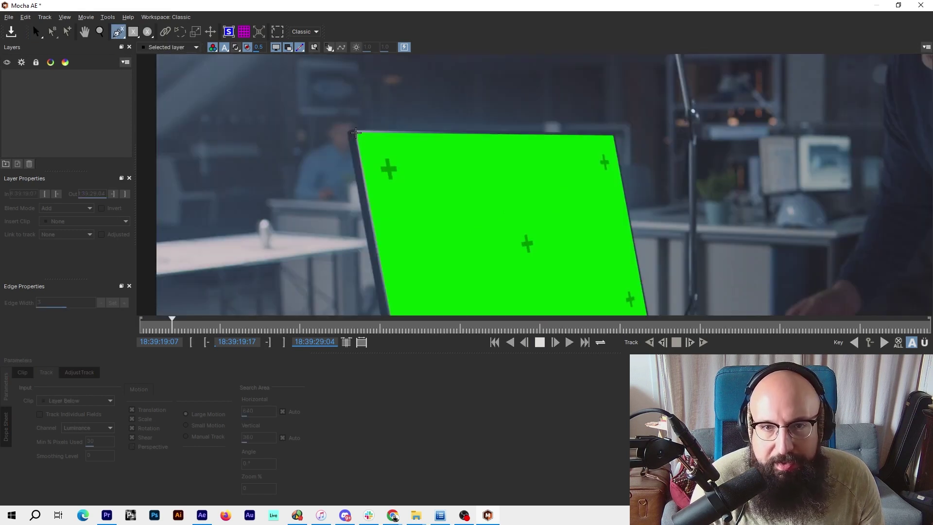
left_click(356, 133)
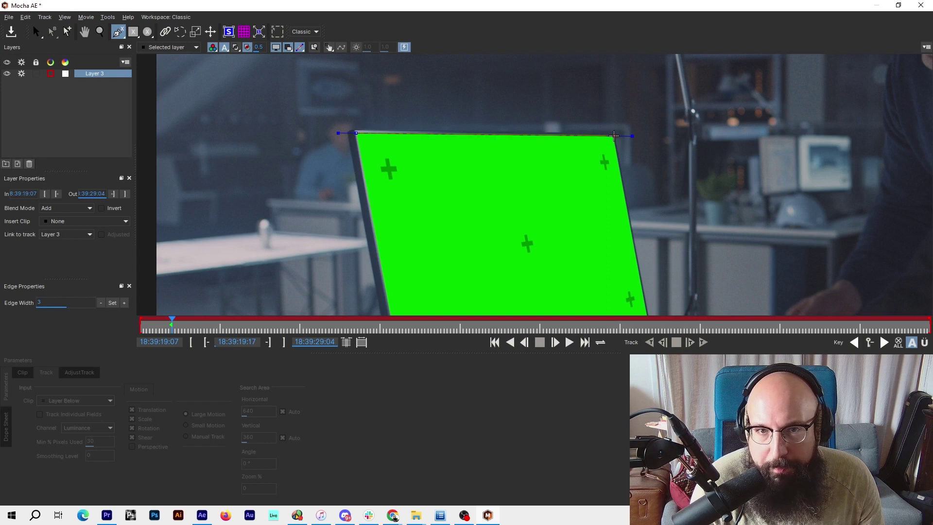
left_click(614, 135)
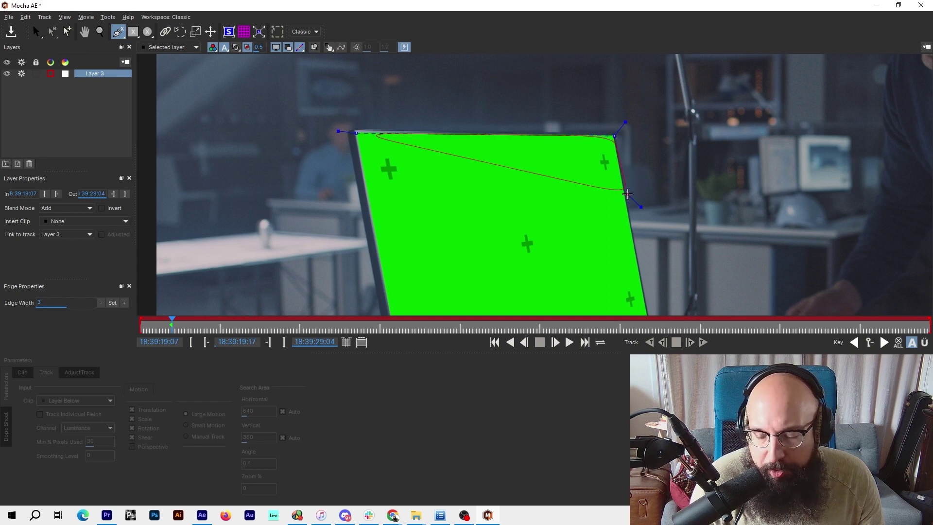
key("x")
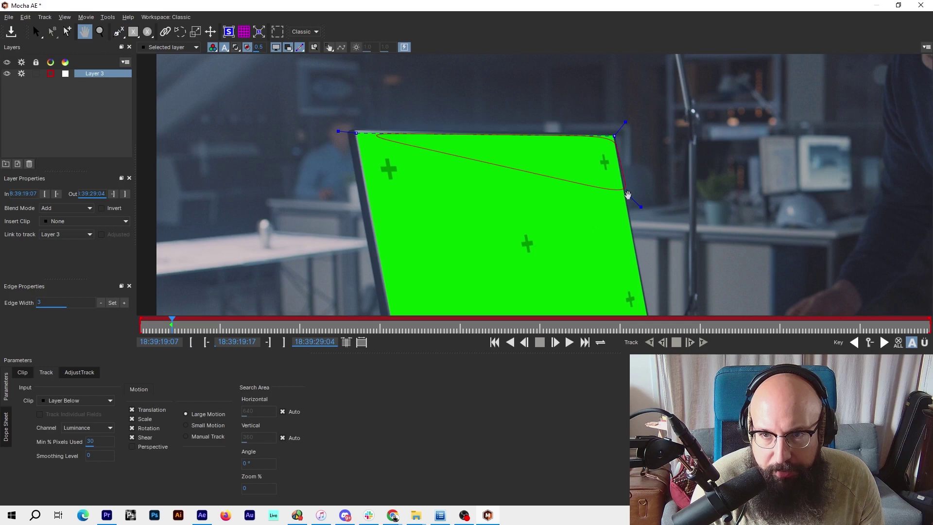
left_click_drag(627, 195, 621, 125)
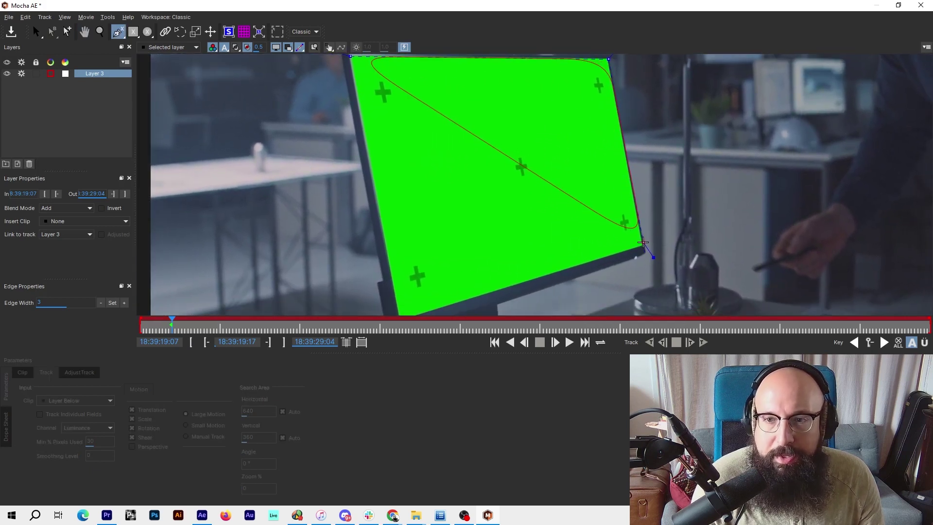
left_click(643, 246)
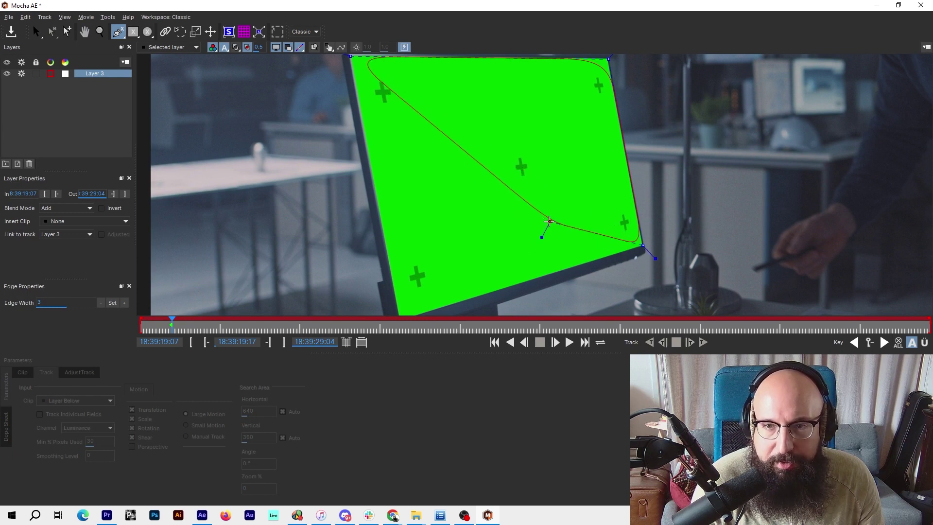
left_click_drag(547, 219, 719, 129)
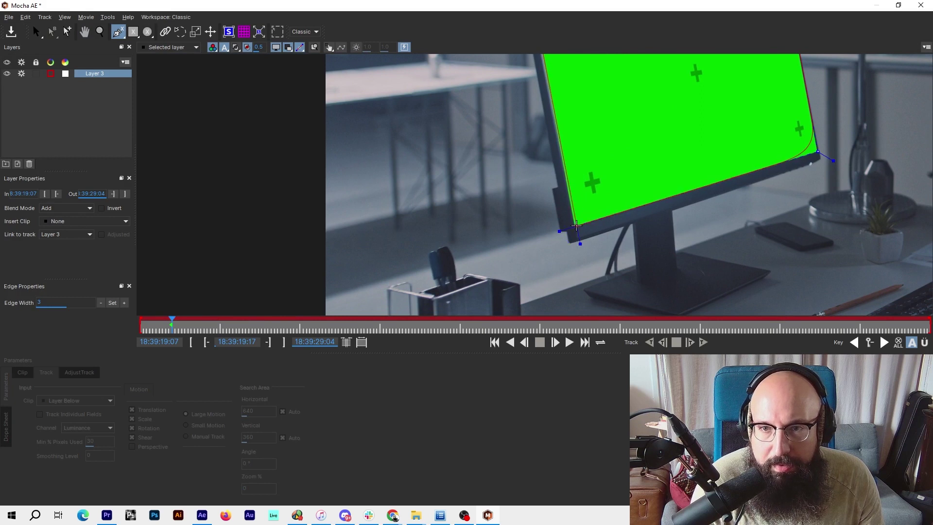
left_click(576, 225)
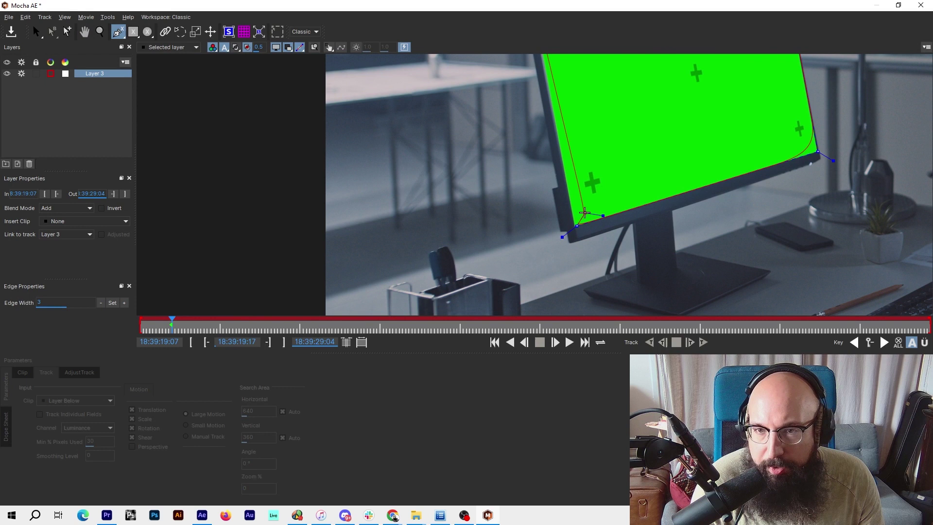
right_click(586, 212)
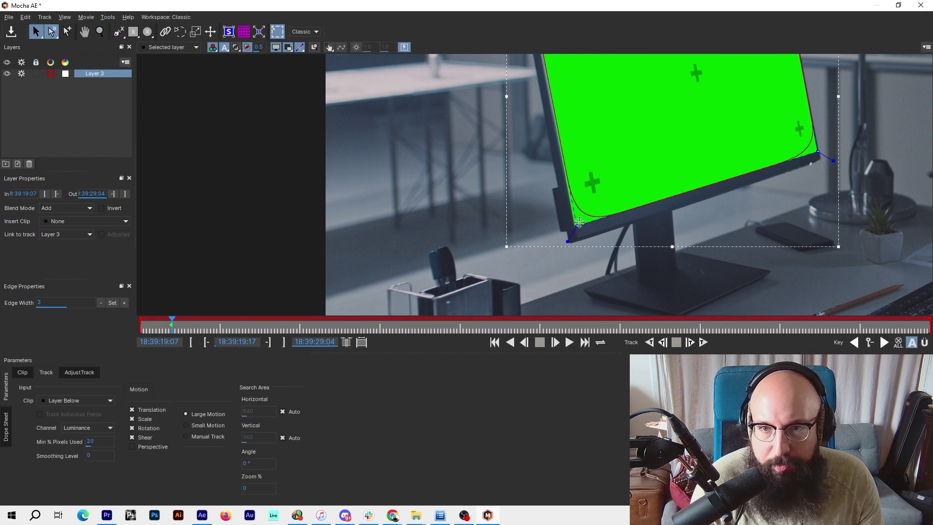
- Sharpen all four rounded spline corners onto the screen edges and check the fit
left_click_drag(577, 224, 575, 226)
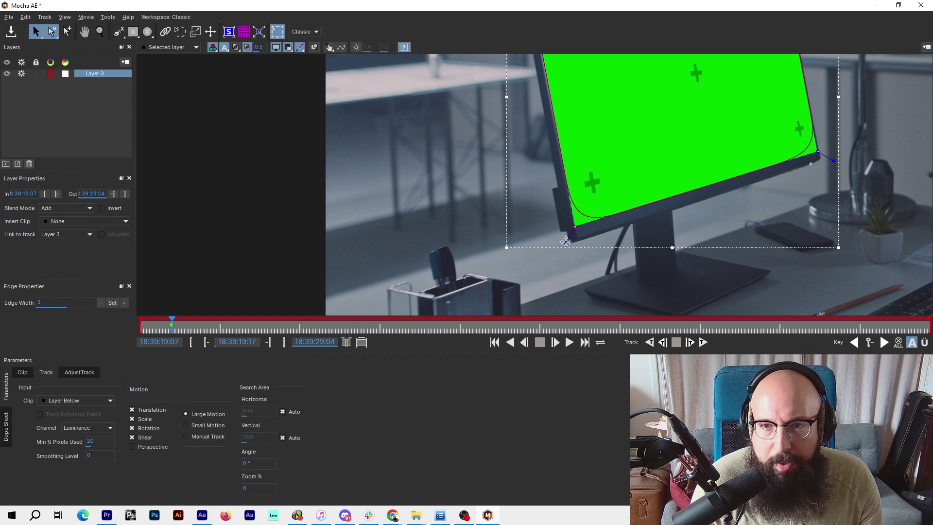
left_click_drag(565, 241, 563, 247)
left_click_drag(839, 158, 708, 292)
key("x")
key("s")
left_click_drag(678, 101, 682, 96)
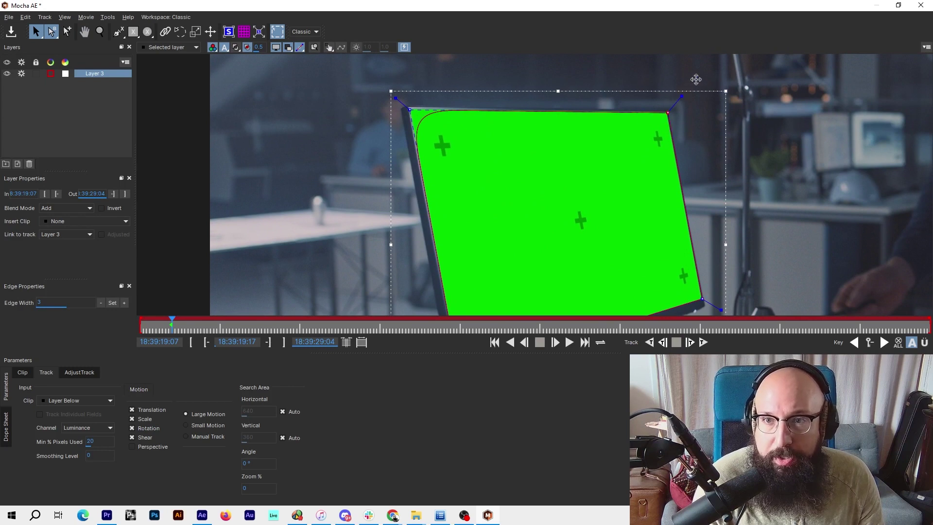
left_click_drag(396, 99, 392, 96)
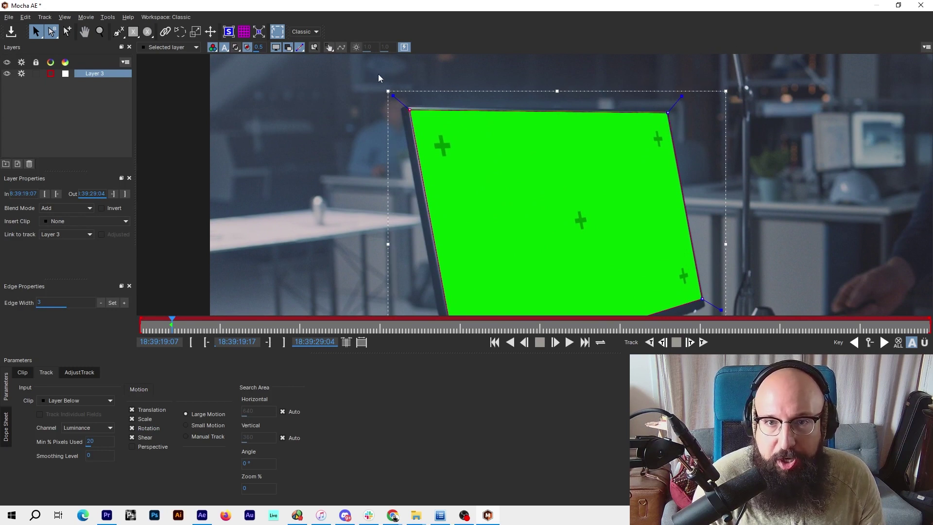
scroll(491, 163, "down", 3)
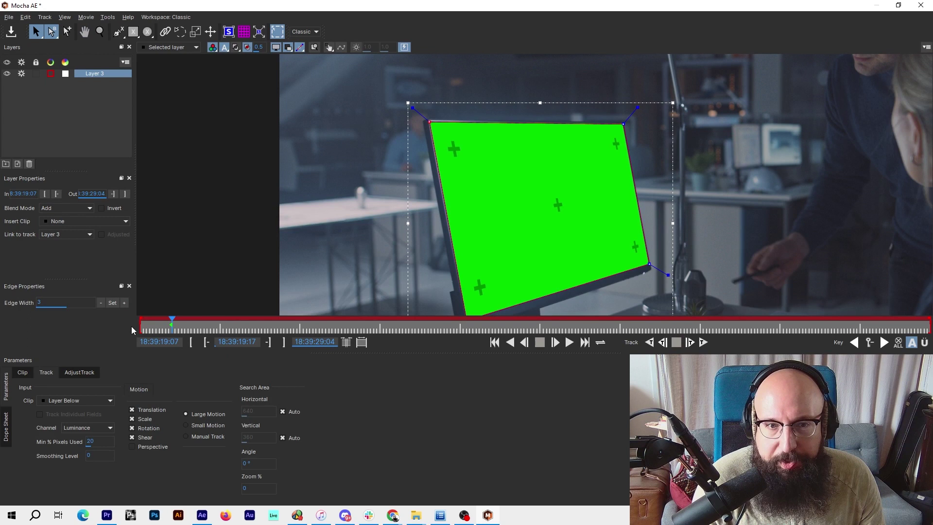
key("Right")
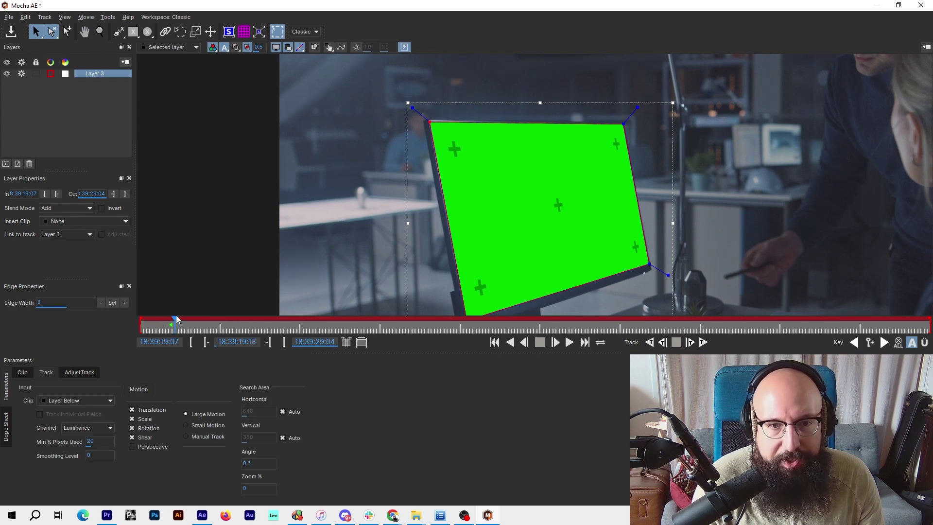
- Return to the starting frame and track the screen shape backward, then forward
key("Right")
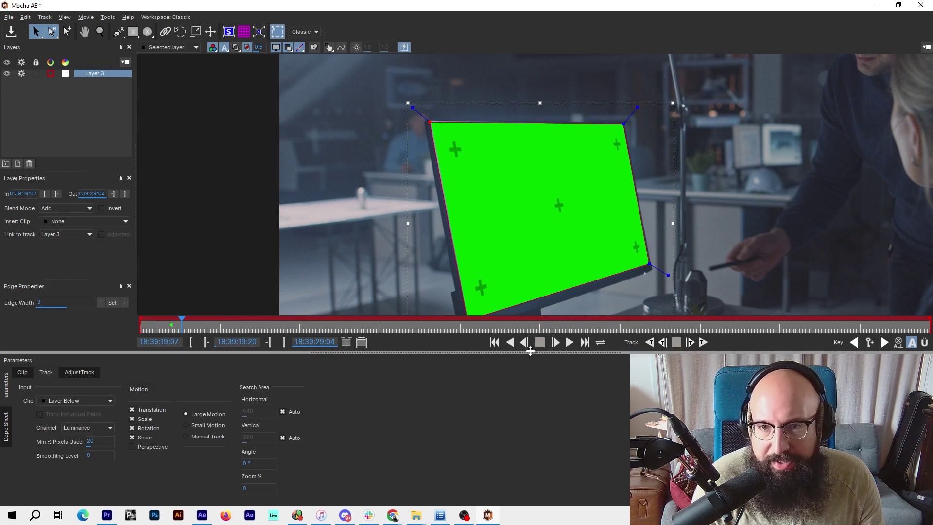
left_click(528, 345)
left_click(524, 343)
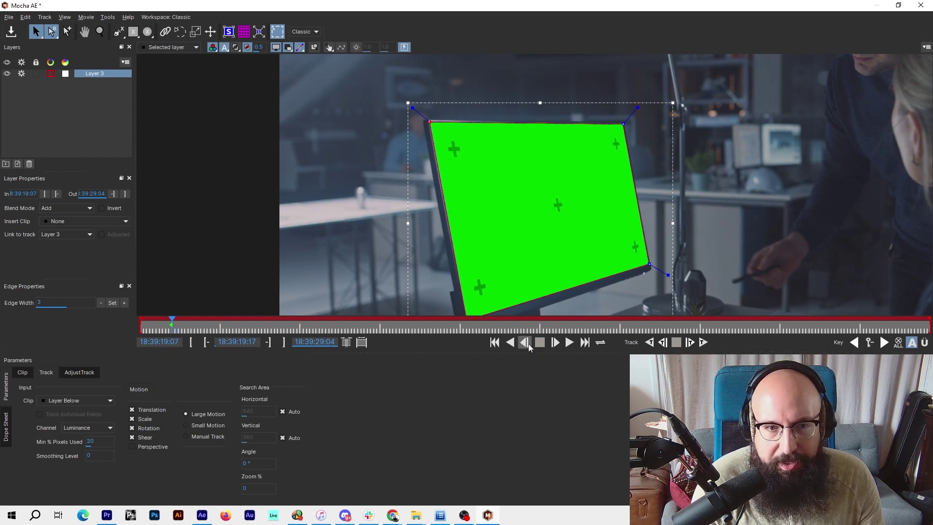
left_click(650, 343)
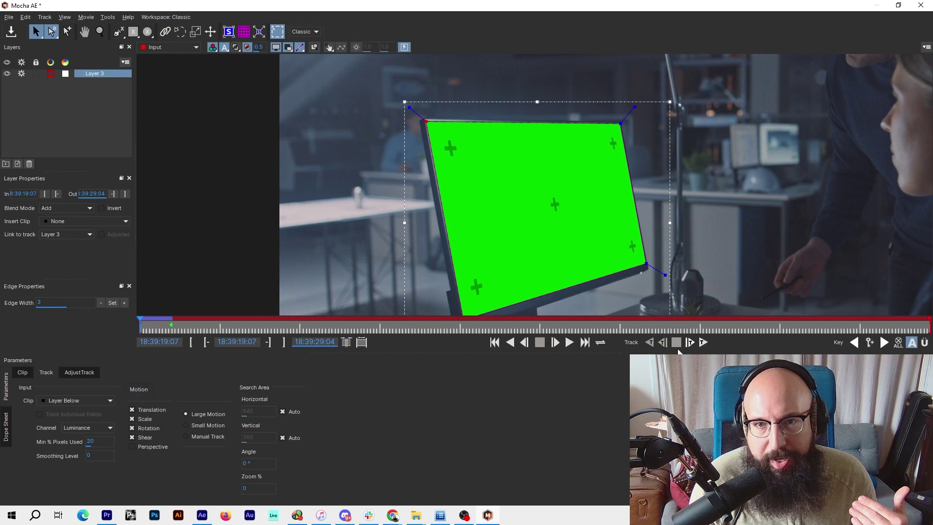
left_click(703, 342)
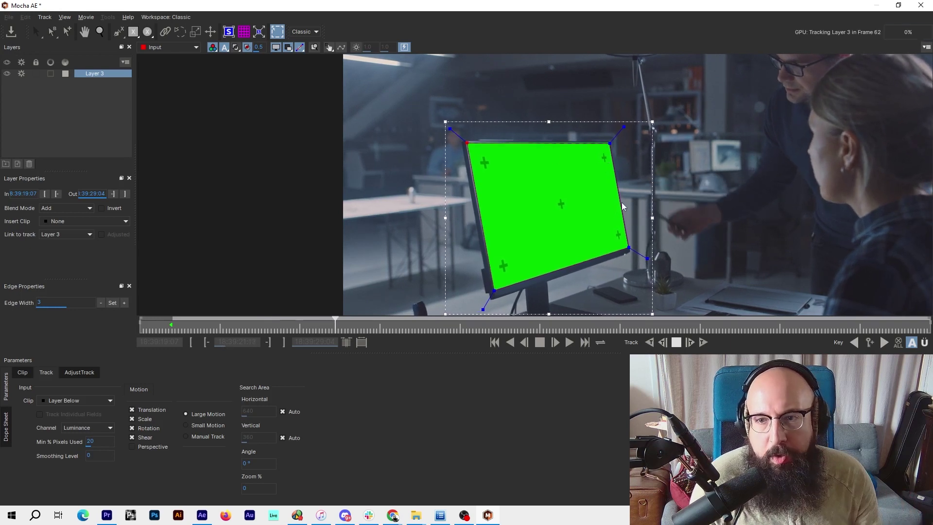
- Stop tracking and pull the shape's top-right point onto the screen corner
left_click(676, 342)
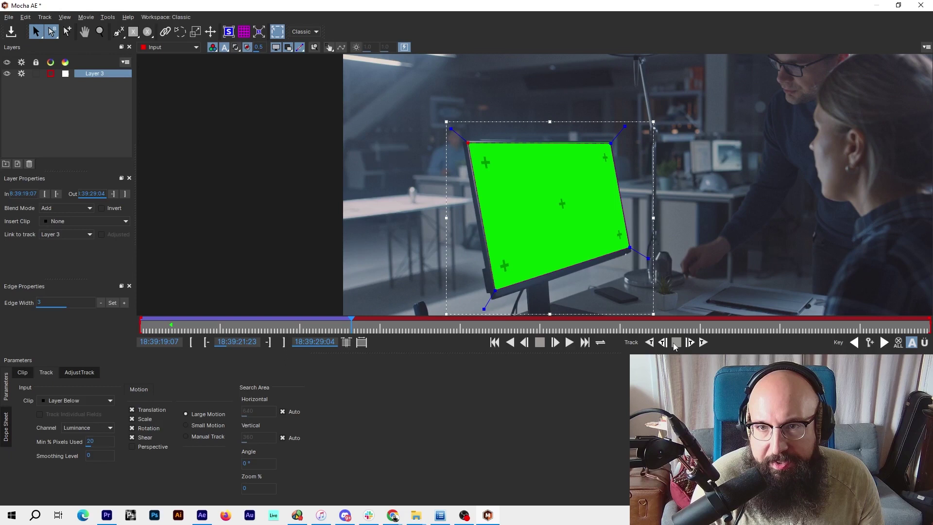
scroll(604, 142, "up", 6)
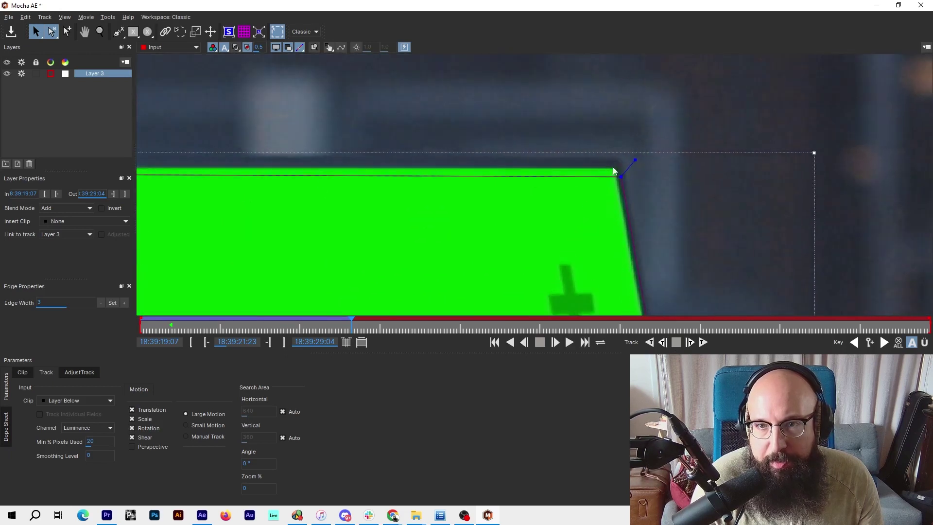
left_click_drag(624, 177, 618, 170)
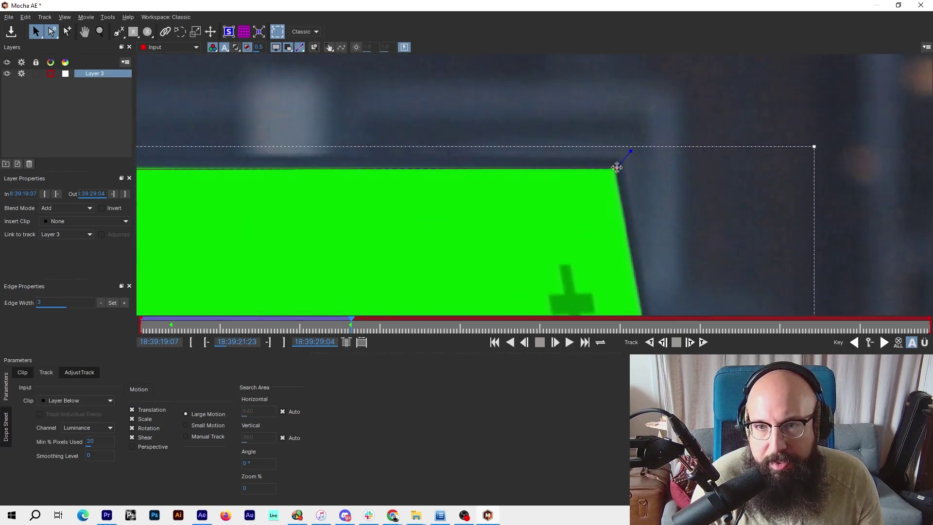
- Re-track the shape partway backward, then forward to frame 215, fitting the frame in view
left_click(650, 342)
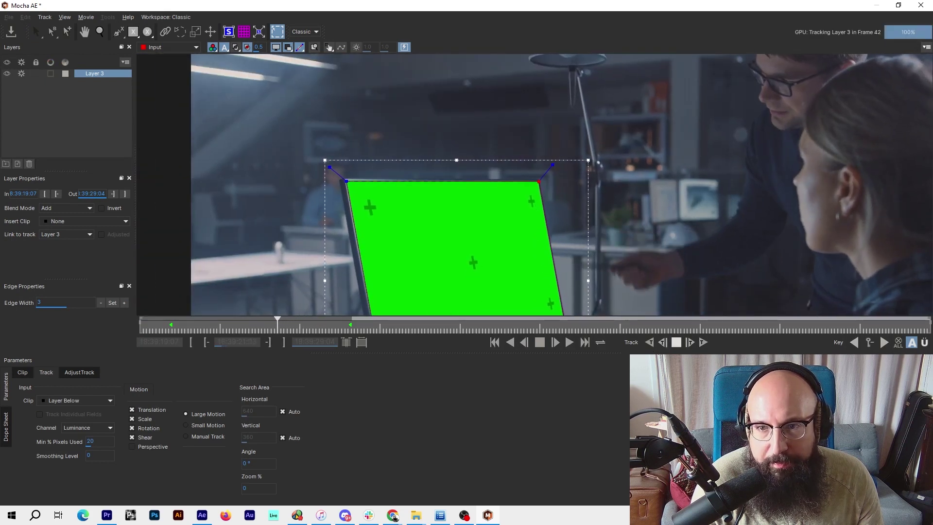
left_click(676, 342)
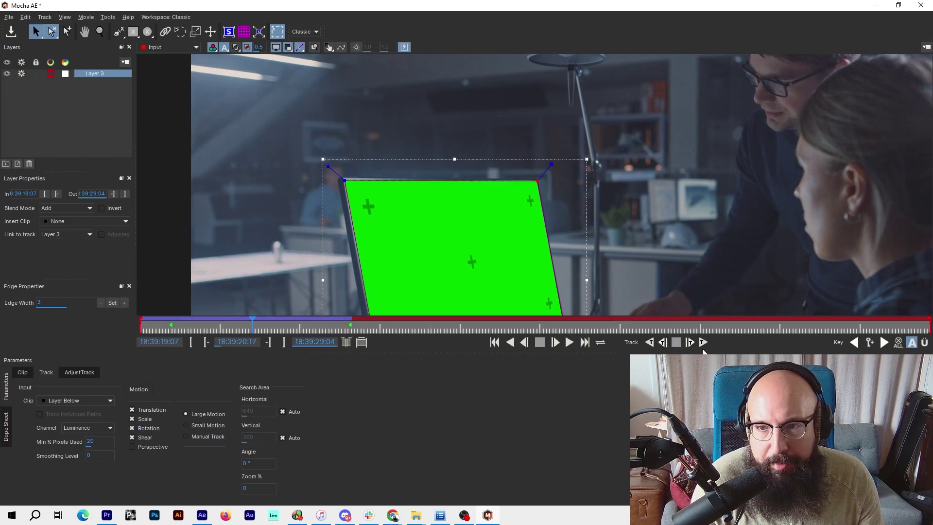
left_click(702, 342)
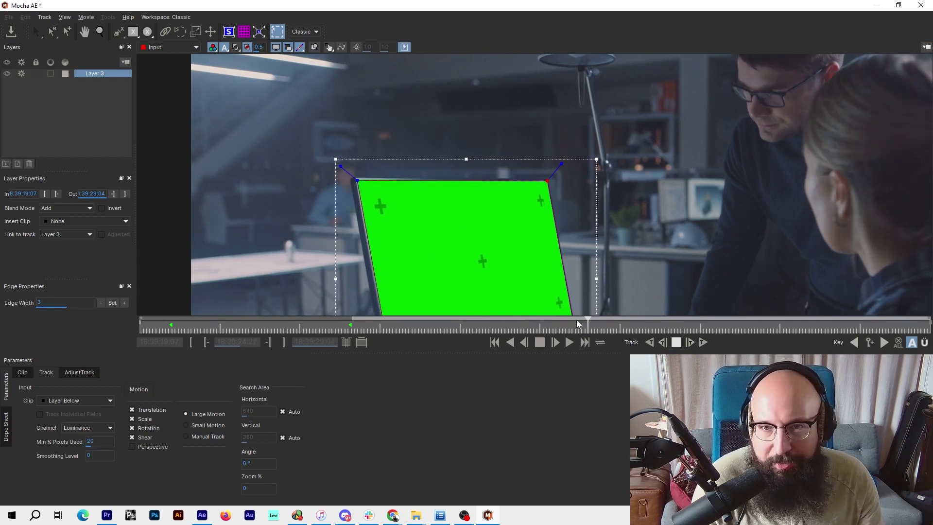
scroll(500, 243, "down", 2)
key("t")
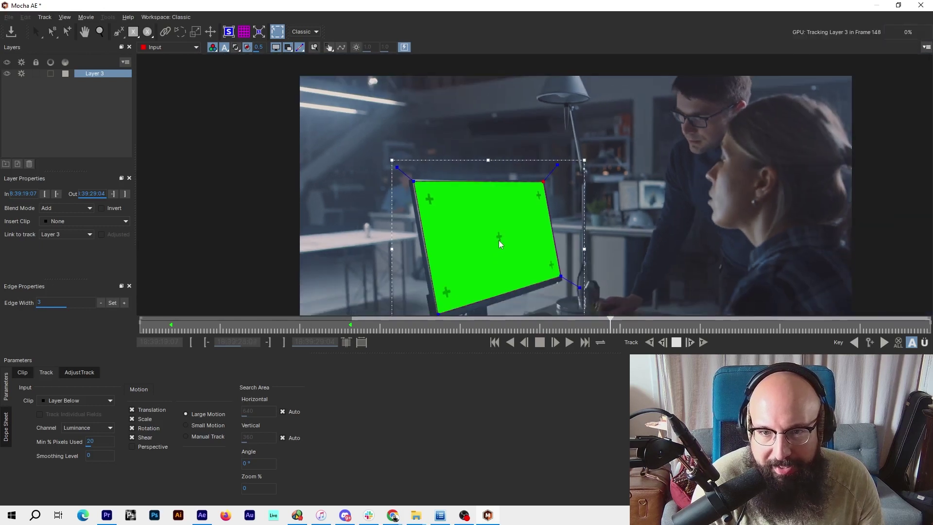
scroll(501, 244, "down", 1)
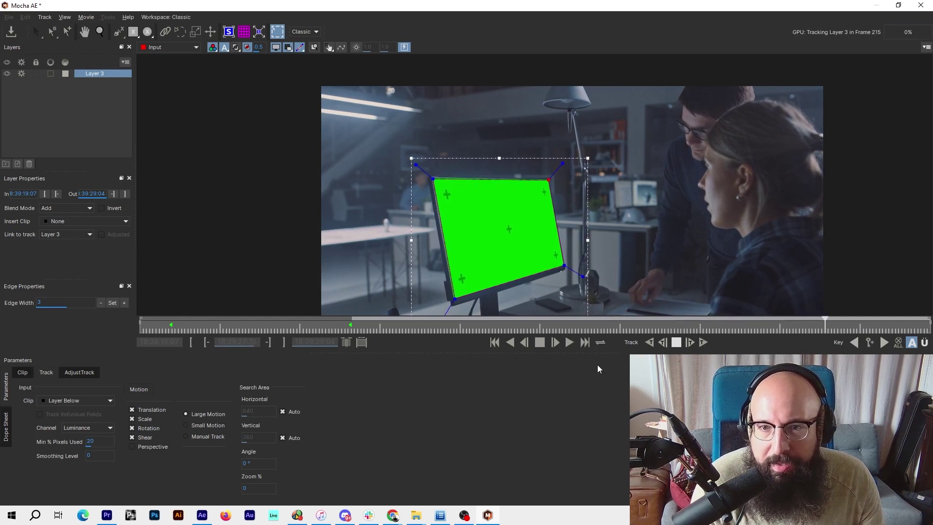
- Stop the forward track, zoom into the top-left corner, and re-track backward then forward
left_click(676, 342)
scroll(431, 190, "up", 5)
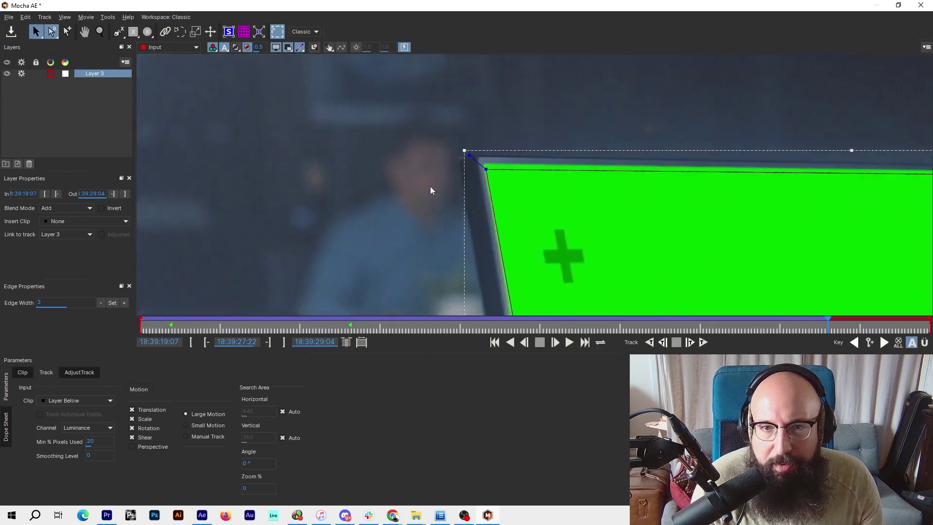
scroll(496, 198, "up", 2)
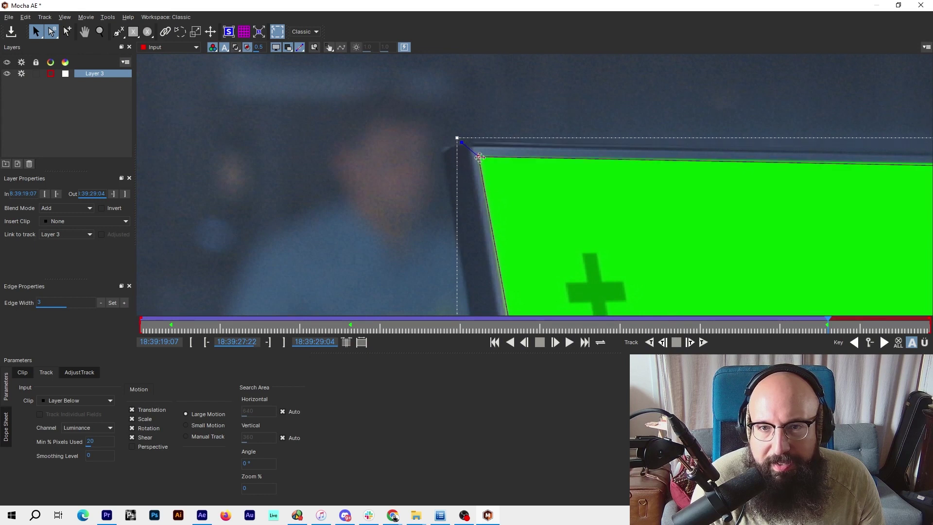
left_click(649, 342)
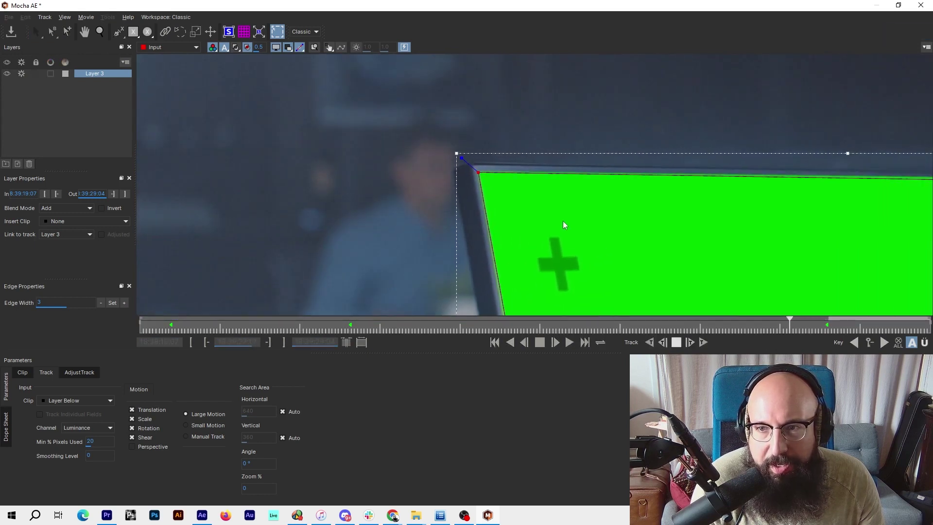
key("Escape")
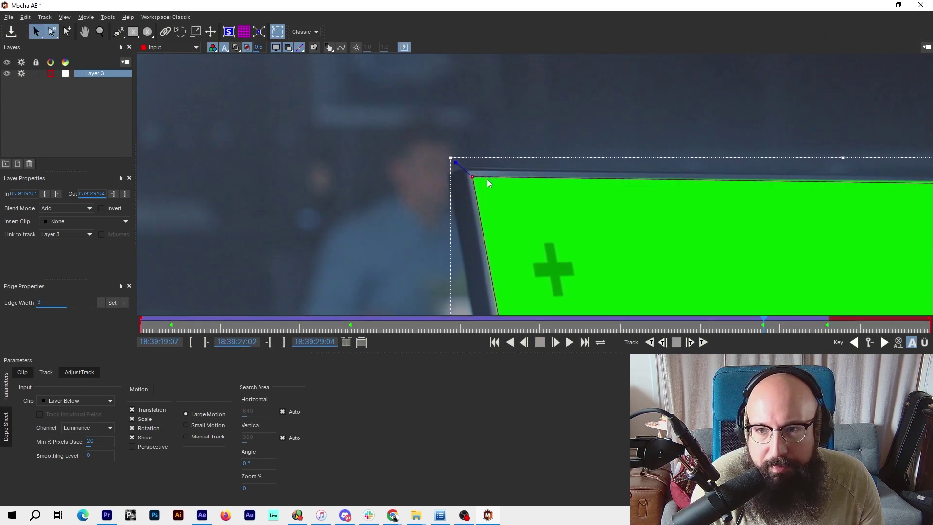
left_click(702, 343)
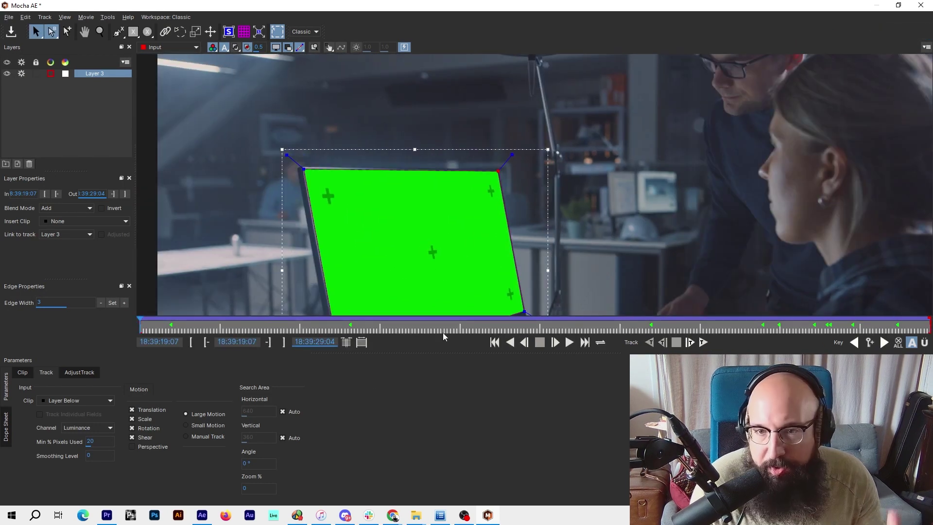
- Play back the finished track, scrub to the first frame, and turn on the planar grid
left_click(568, 343)
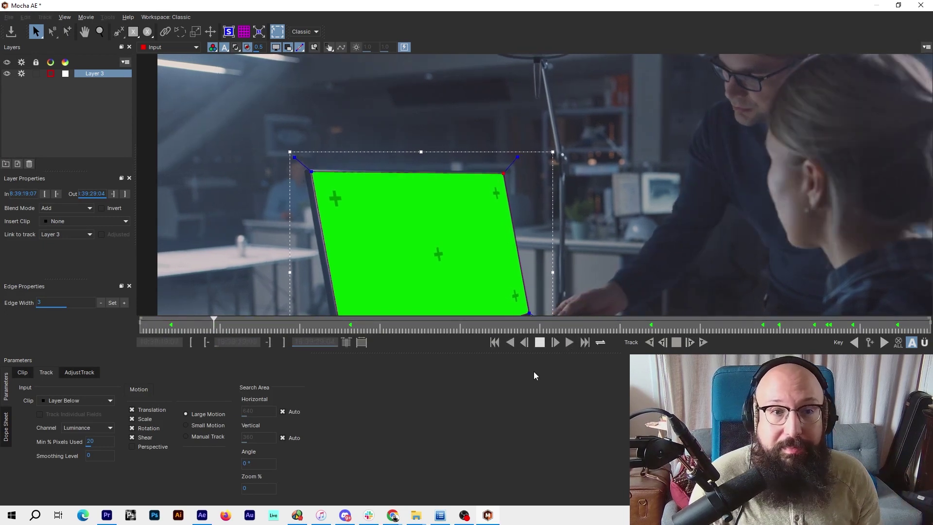
scroll(480, 267, "down", 5)
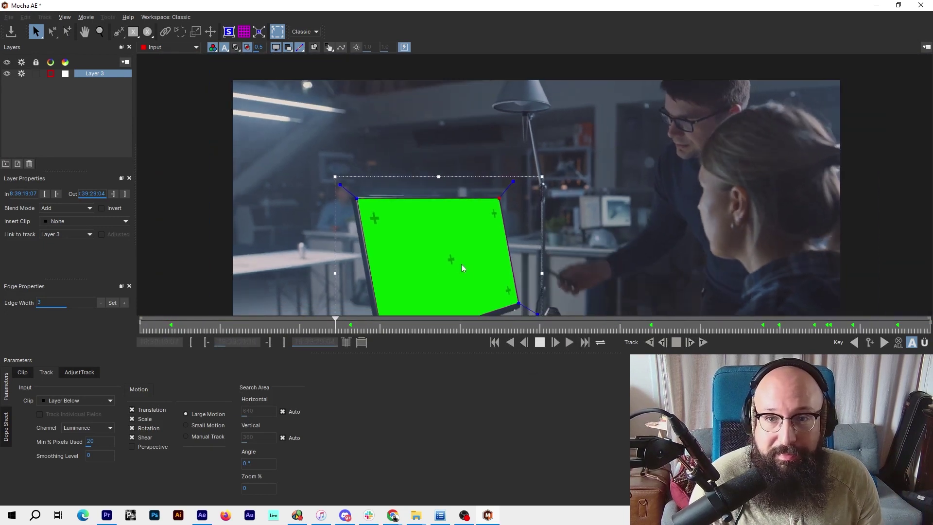
scroll(480, 267, "down", 2)
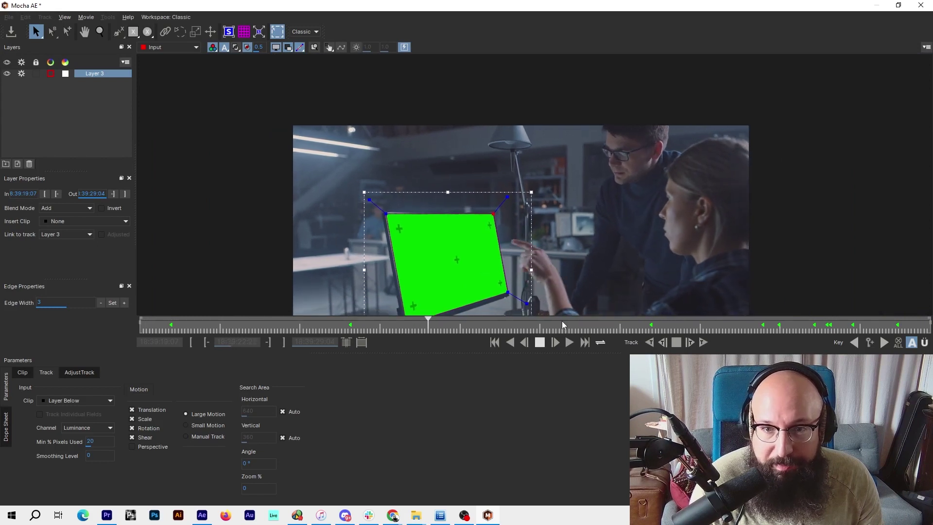
key("space")
left_click_drag(480, 325, 110, 331)
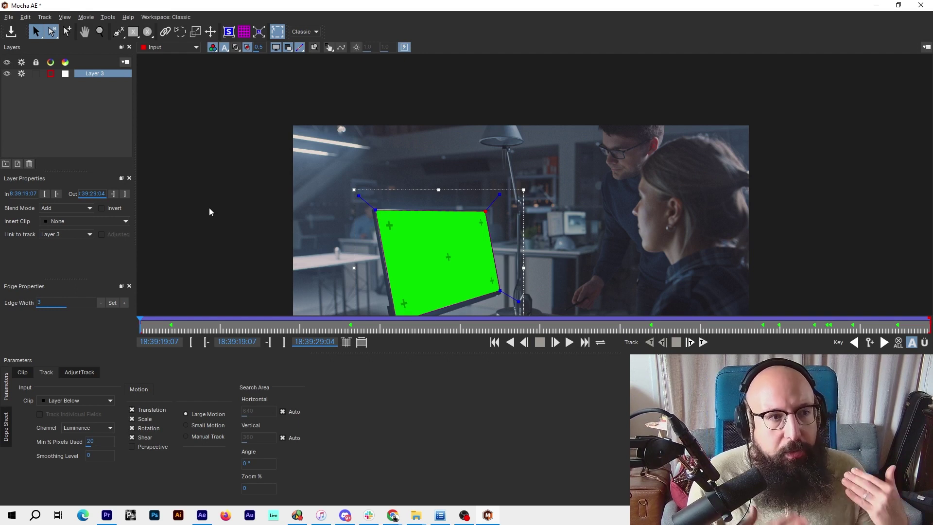
left_click(245, 31)
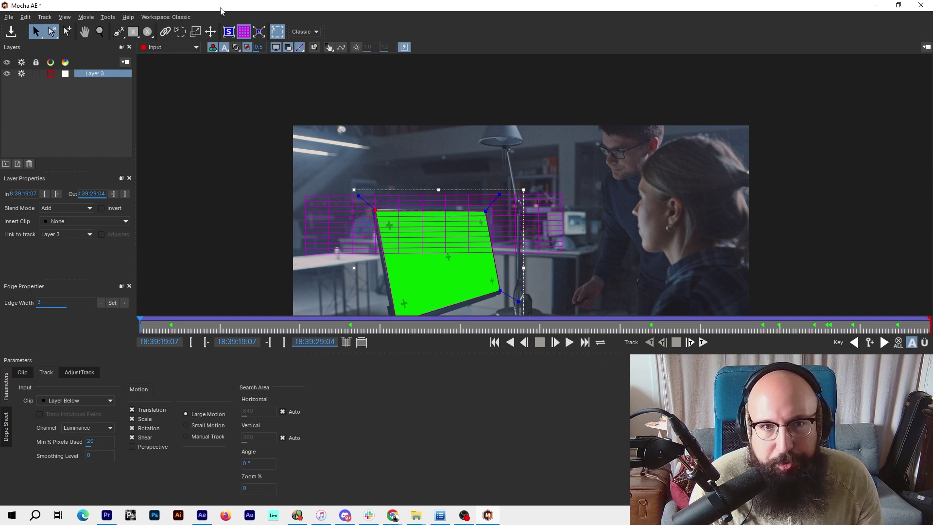
- Show the planar surface and drag its corners onto the green screen's four corners
left_click(231, 33)
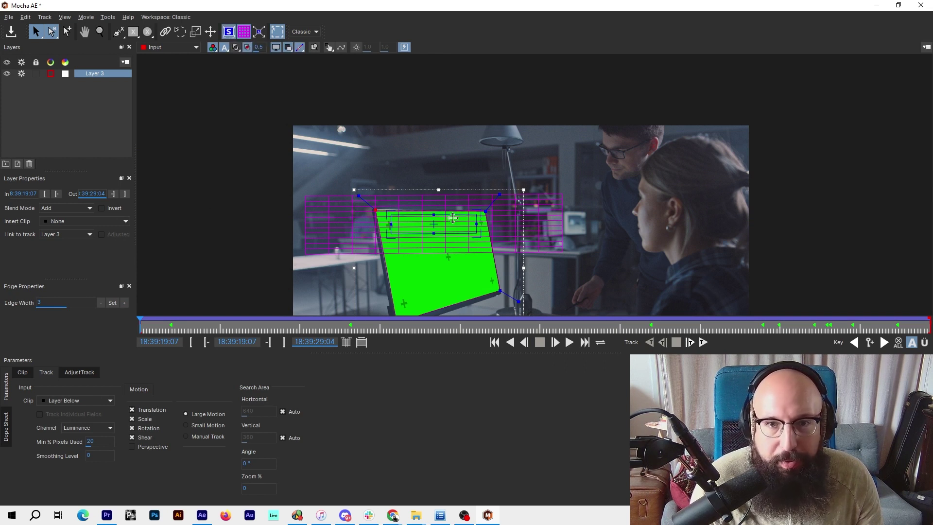
scroll(376, 208, "up", 5)
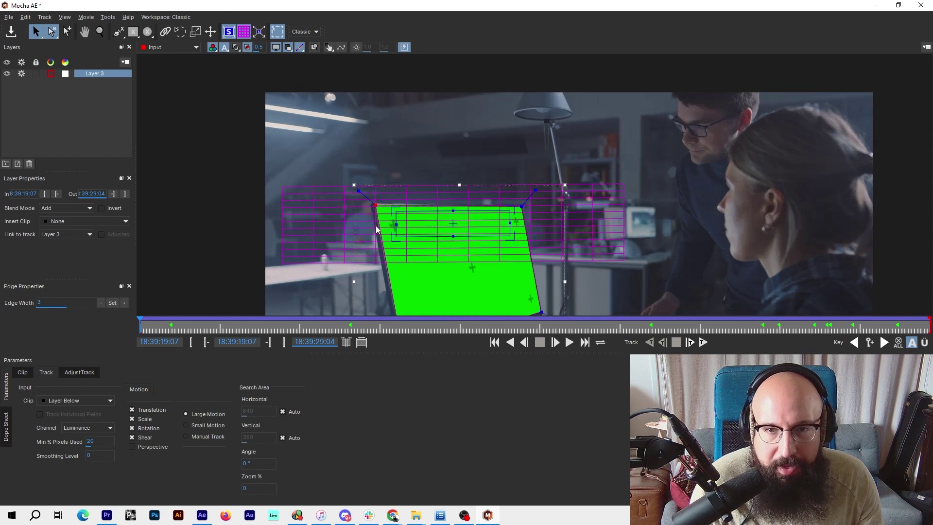
scroll(414, 221, "down", 4)
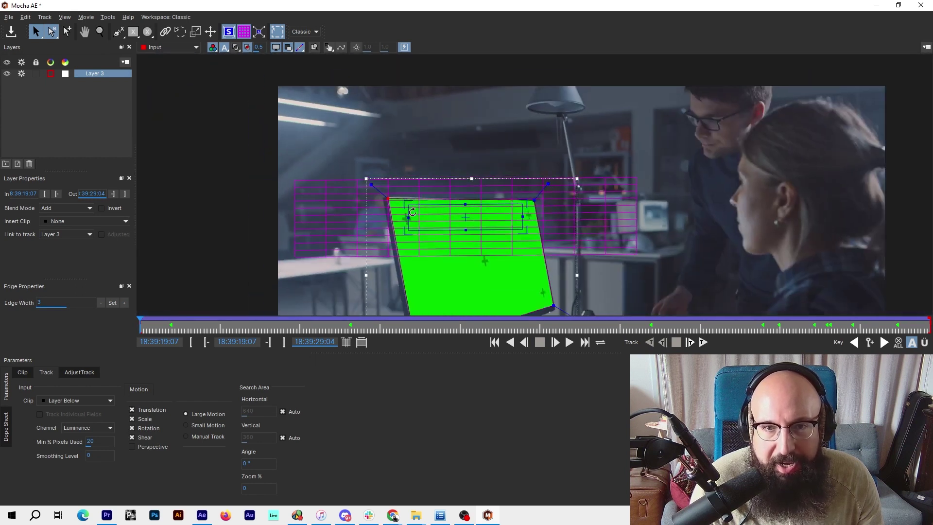
scroll(411, 208, "up", 4)
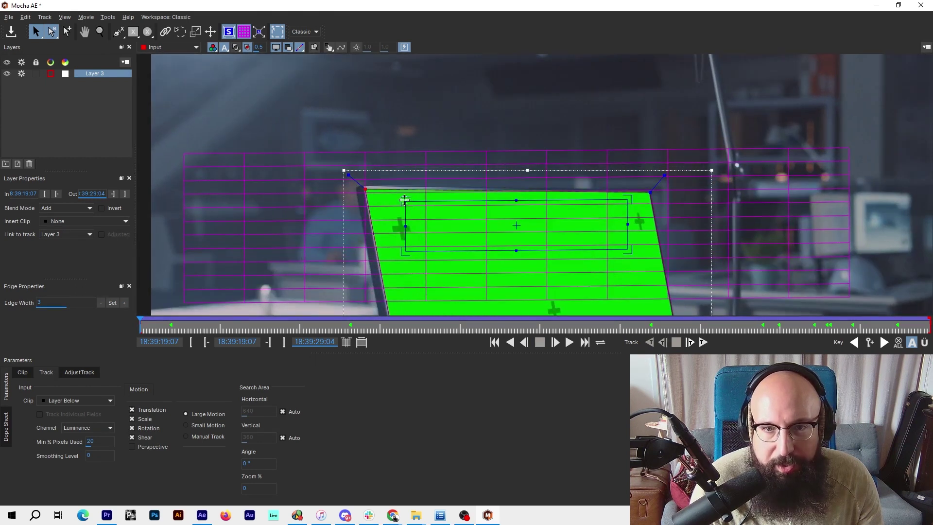
left_click_drag(405, 200, 364, 189)
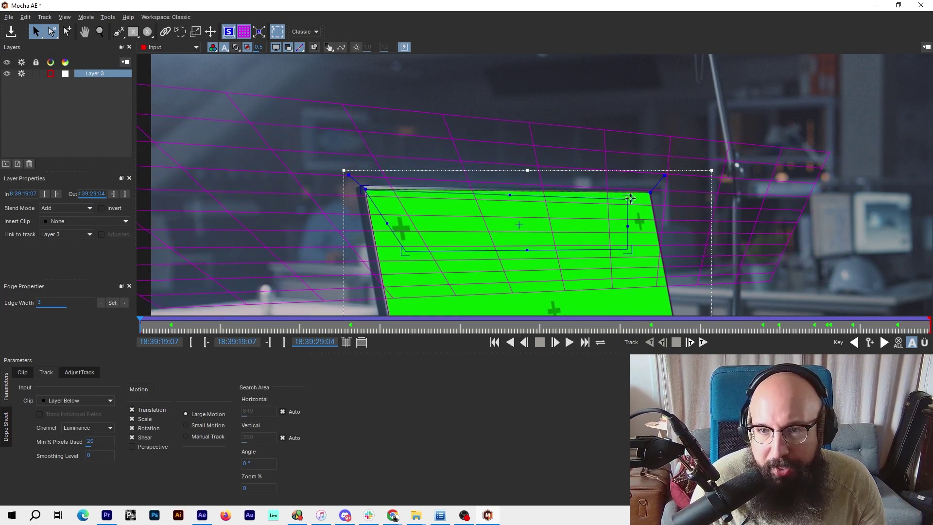
left_click_drag(628, 201, 650, 193)
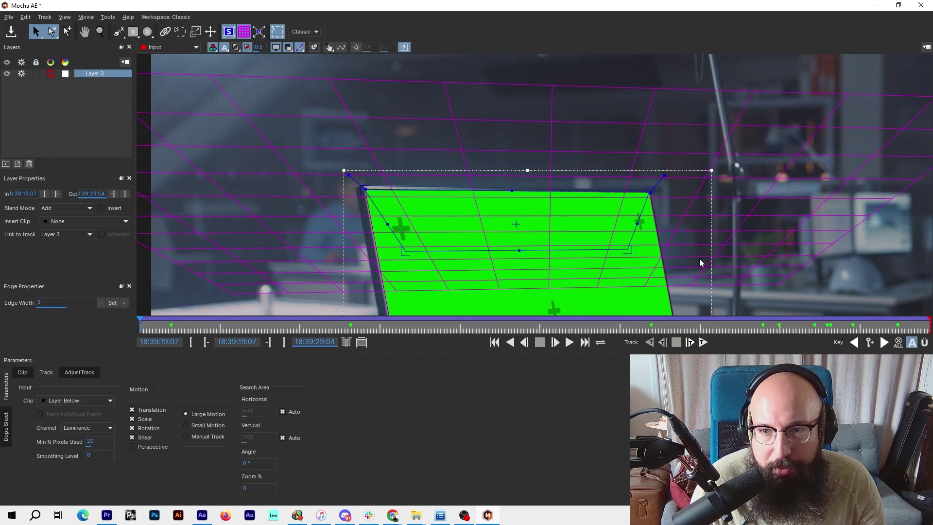
key("x")
left_click_drag(699, 258, 607, 224)
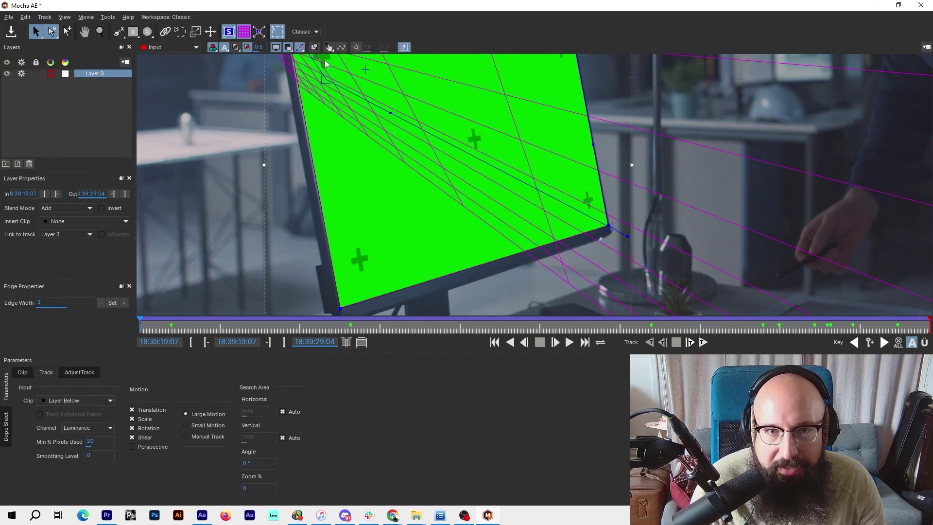
left_click_drag(325, 79, 341, 306)
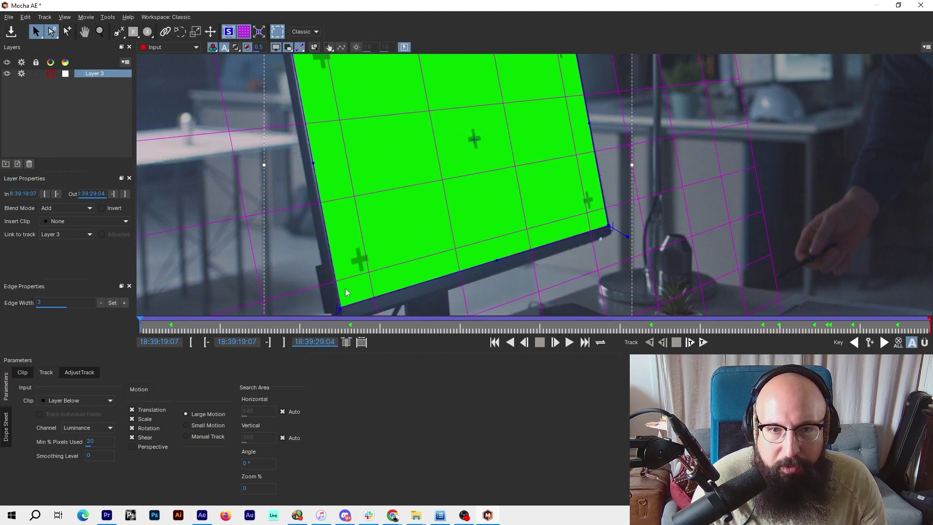
scroll(346, 292, "down", 2)
scroll(557, 213, "down", 1)
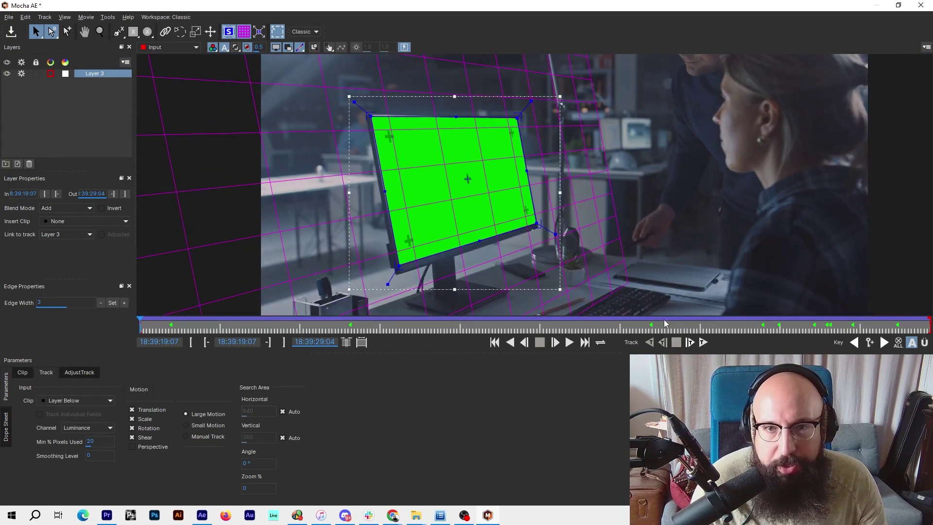
- Play back to check the surface track, then close Mocha, saving the project changes
left_click(569, 343)
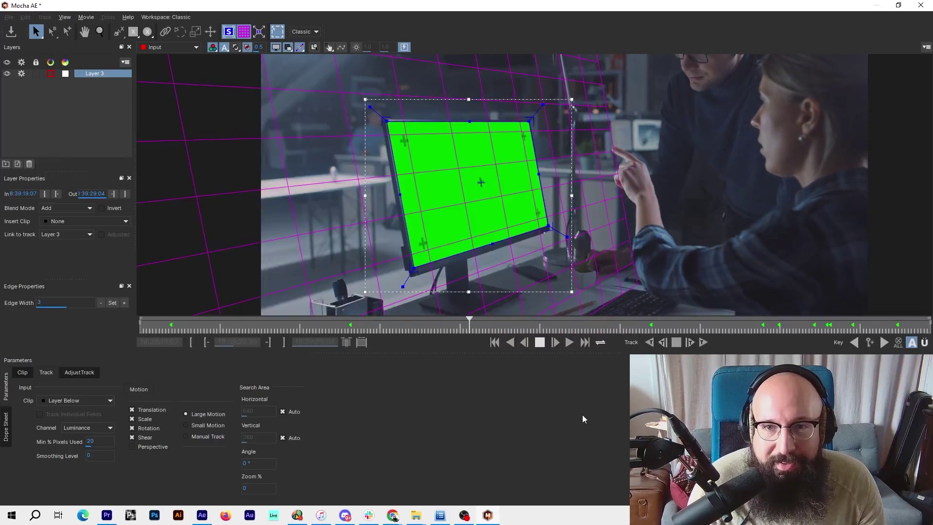
left_click(540, 343)
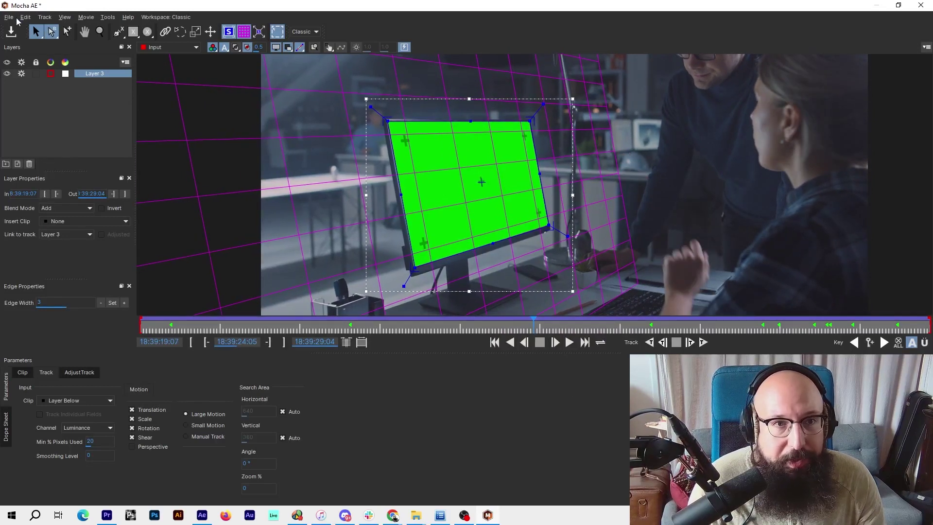
left_click(17, 18)
key("Escape")
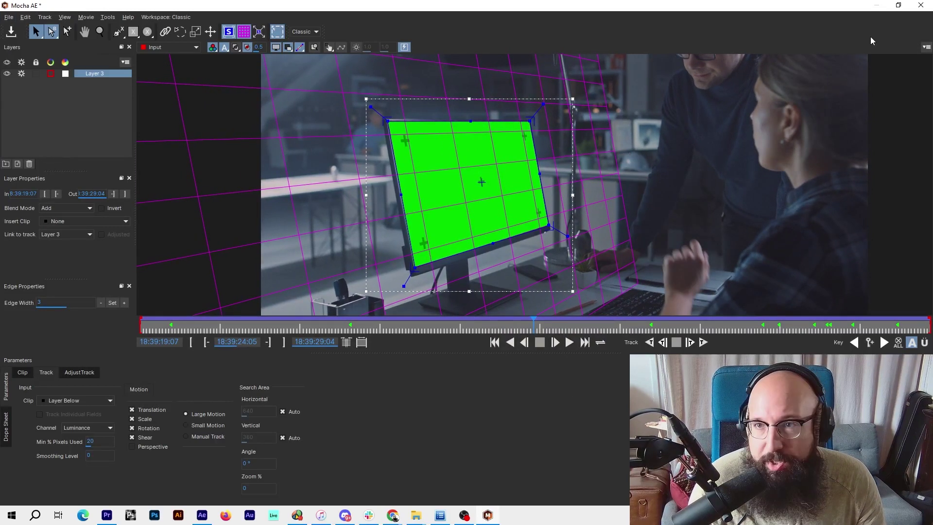
left_click(920, 5)
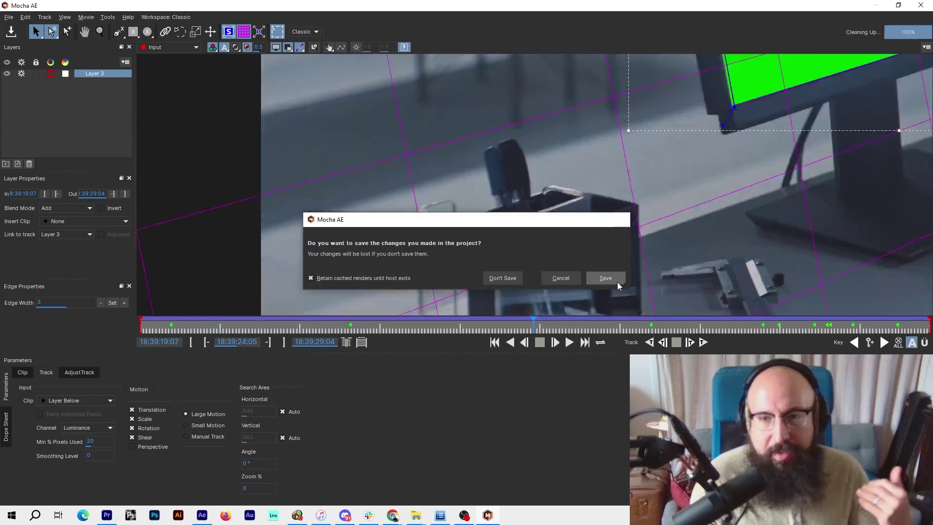
left_click(618, 281)
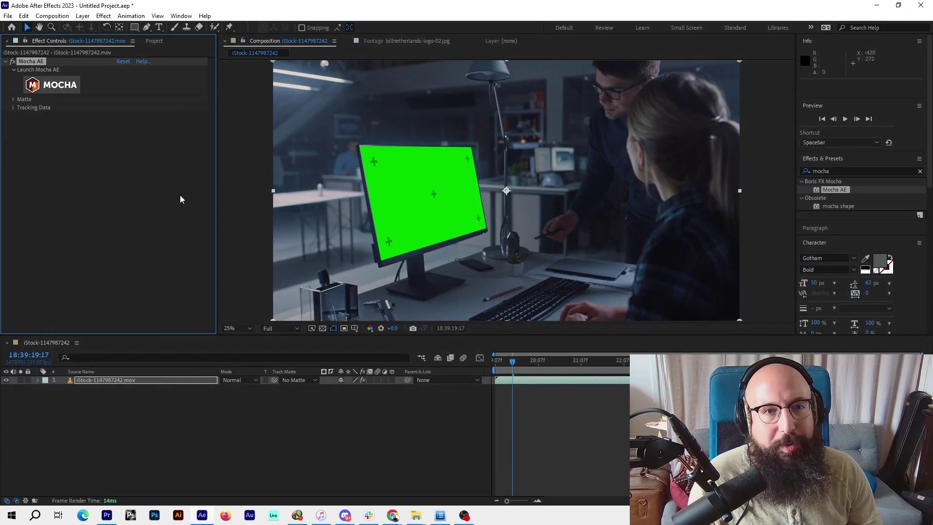
- Expand Matte and Tracking Data, then create track data from Layer 3
left_click(13, 99)
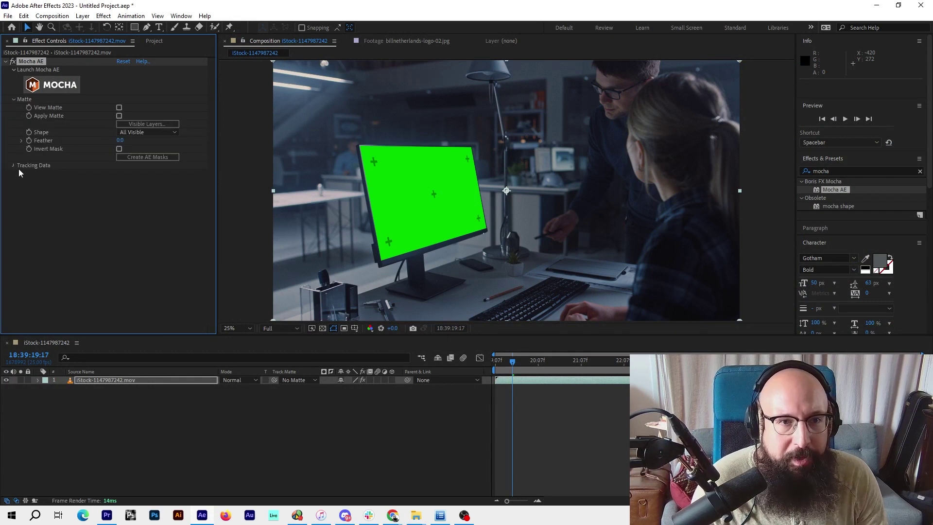
left_click(14, 165)
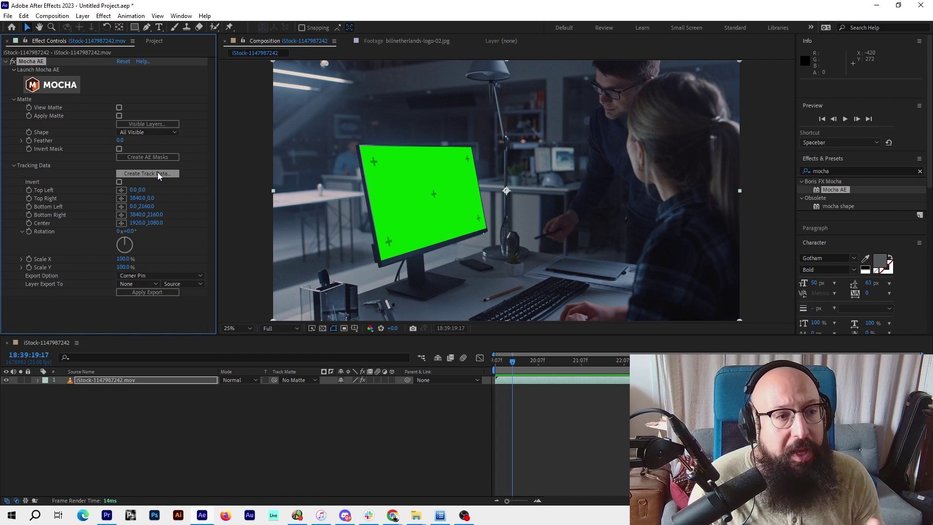
left_click(162, 173)
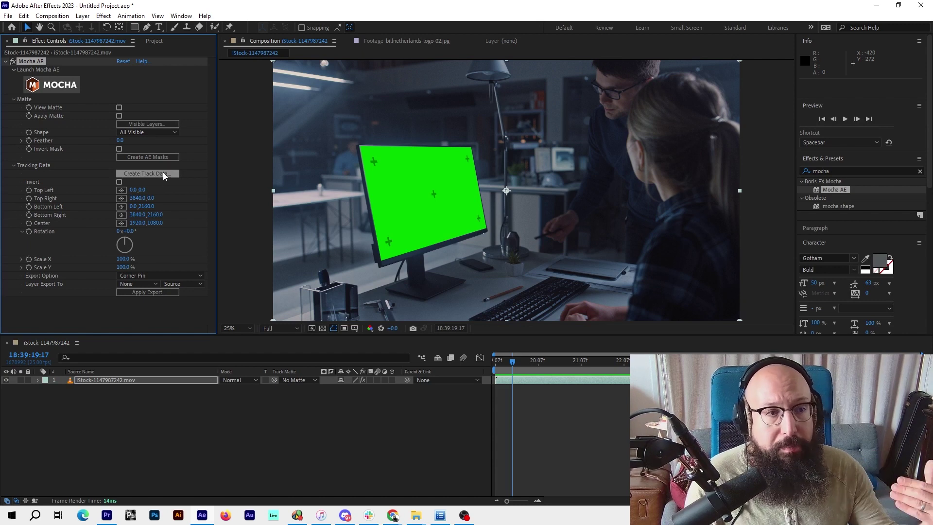
left_click(164, 175)
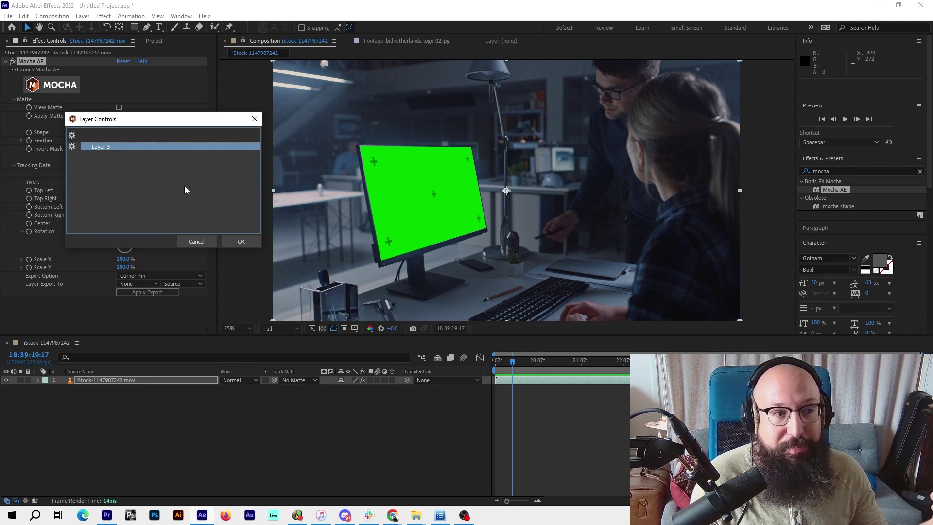
left_click(243, 241)
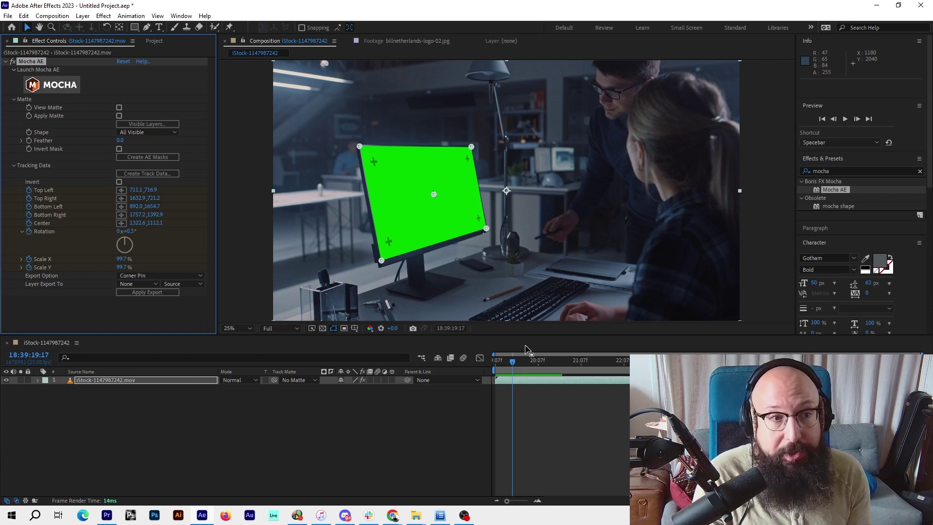
- Place billnetherlands-logo-02.jpg as a layer above the office footage, then reselect the footage's Mocha settings
left_click(154, 42)
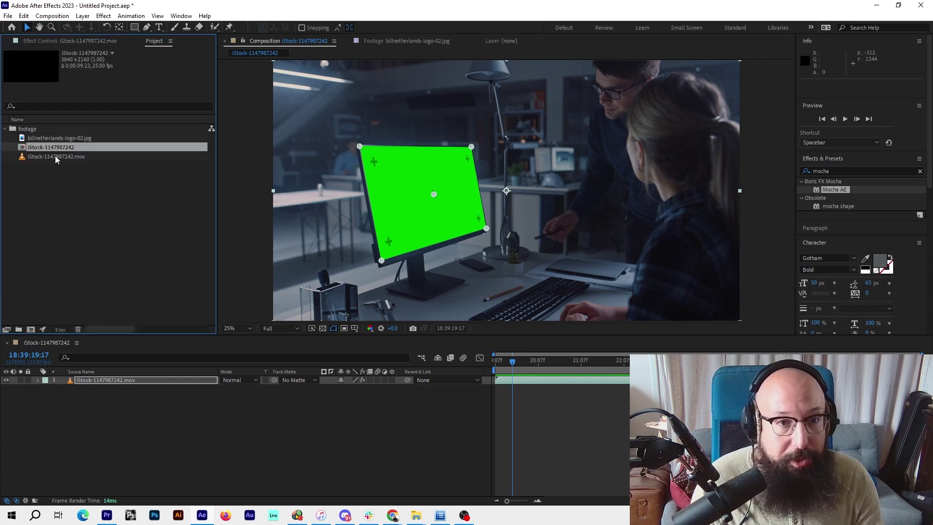
left_click_drag(49, 140, 478, 386)
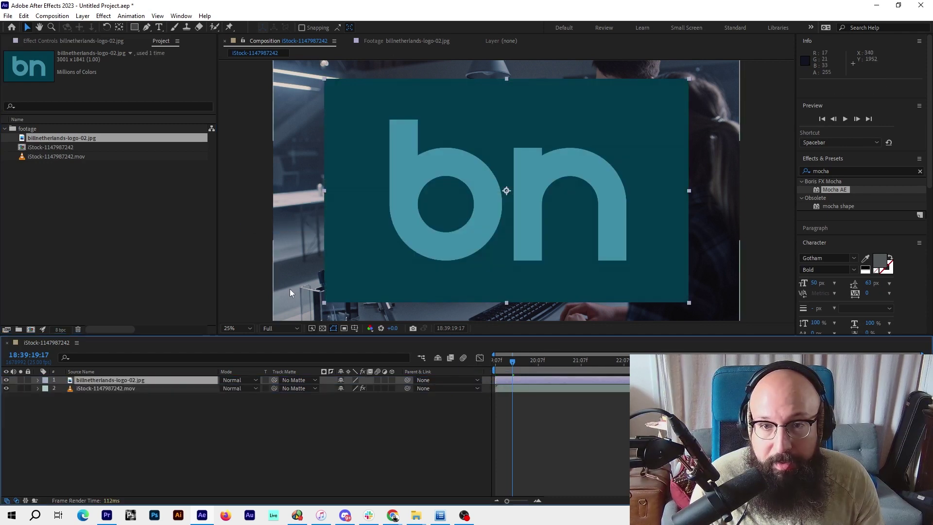
left_click(543, 385)
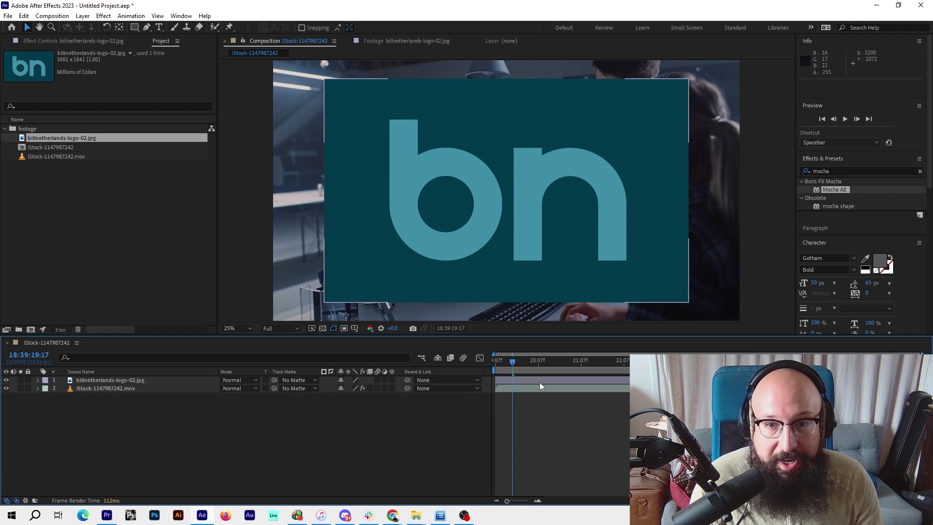
left_click(524, 381)
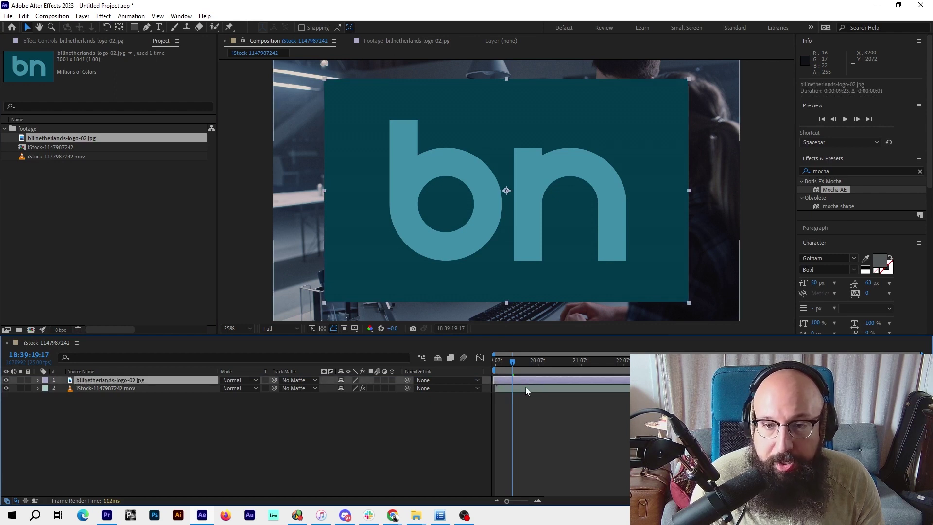
left_click(526, 389)
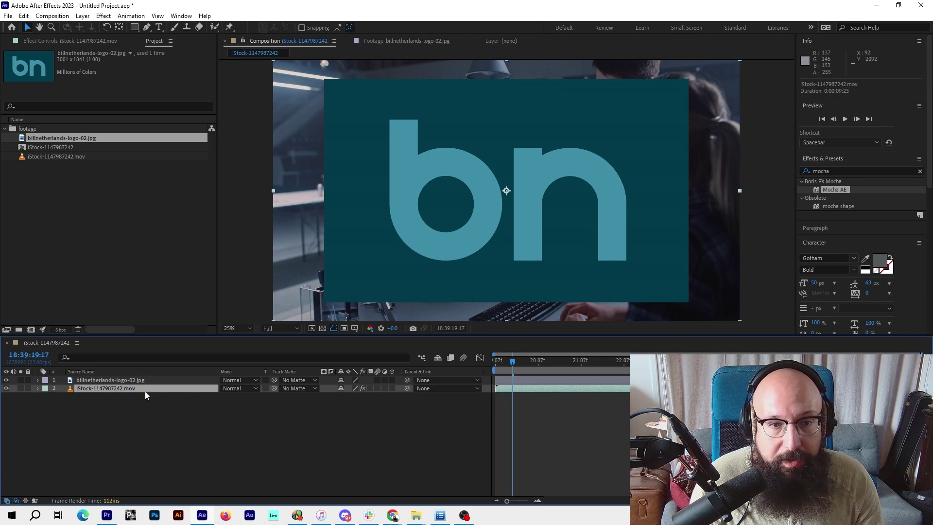
left_click(45, 41)
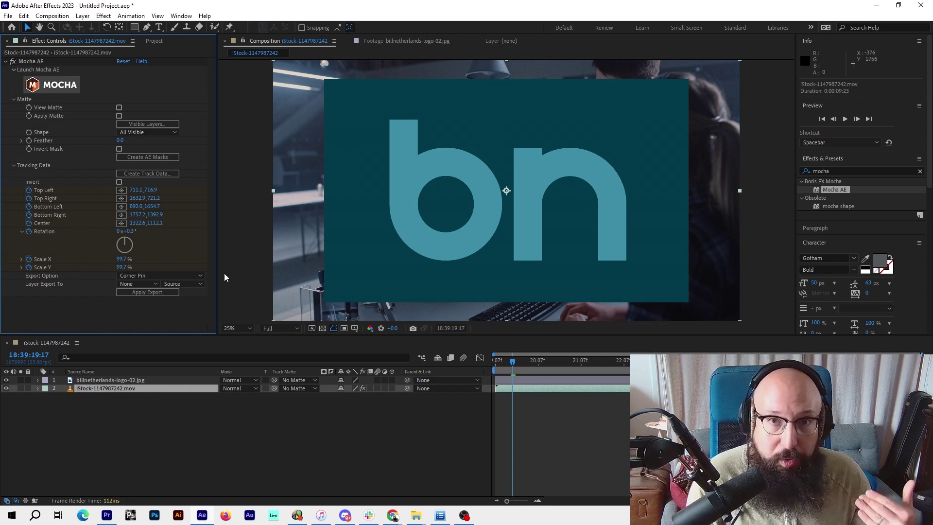
- Apply a Transform tracking export to the bn logo layer, check it over time, then undo it
left_click(149, 276)
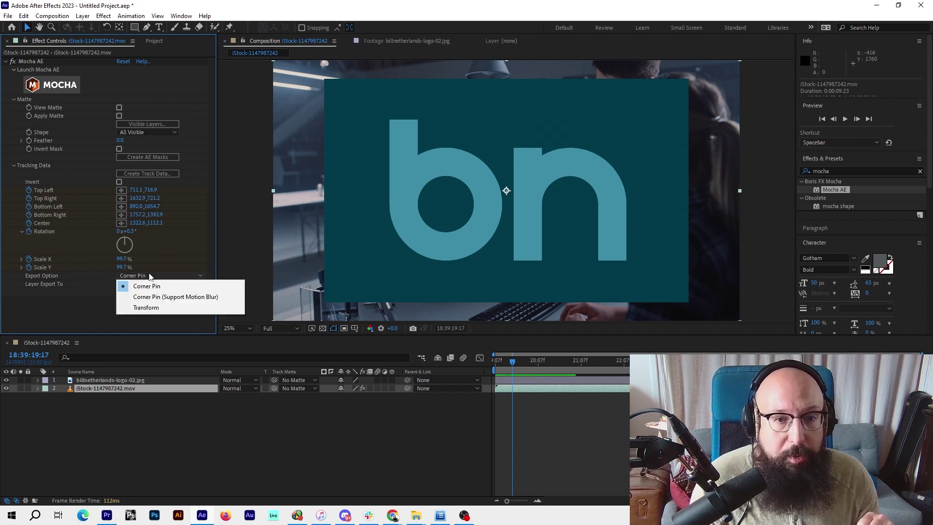
left_click(160, 308)
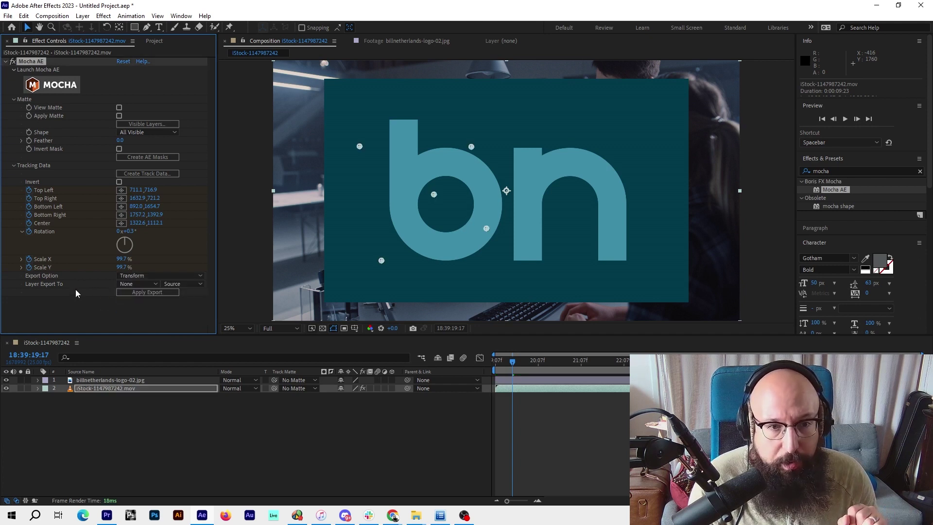
left_click(140, 285)
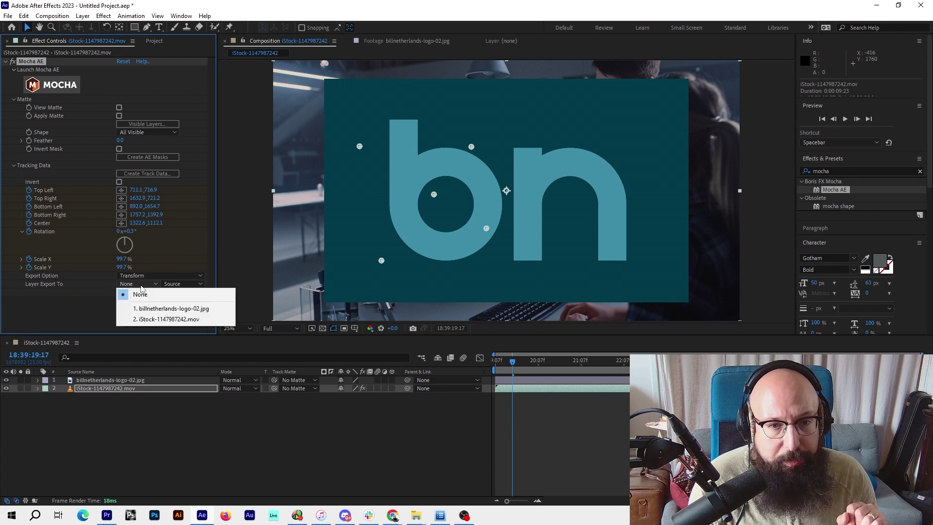
left_click(162, 309)
left_click(173, 285)
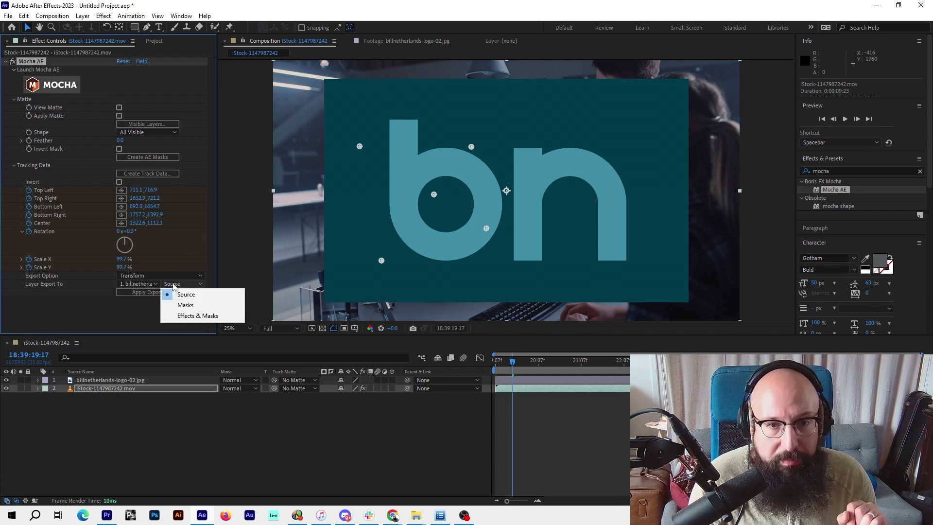
left_click(109, 298)
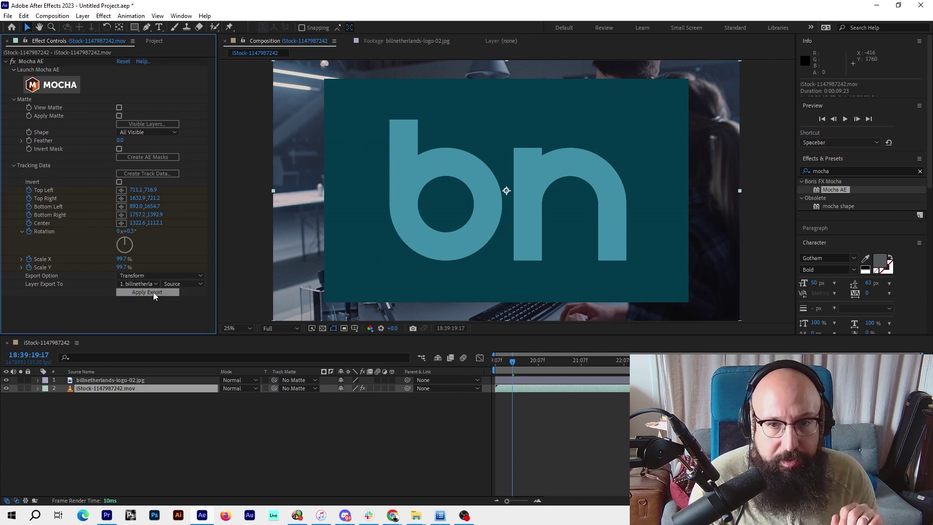
left_click(153, 293)
left_click_drag(512, 361, 676, 391)
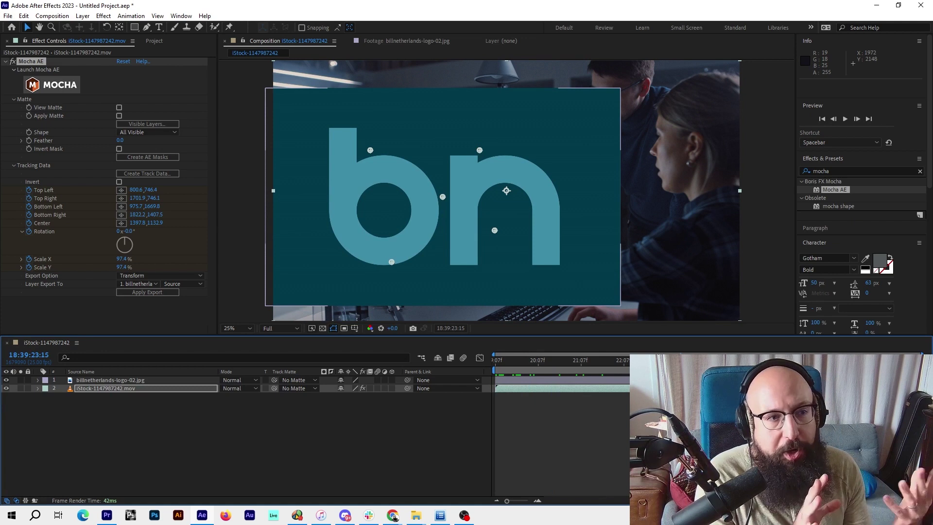
key("ctrl+z")
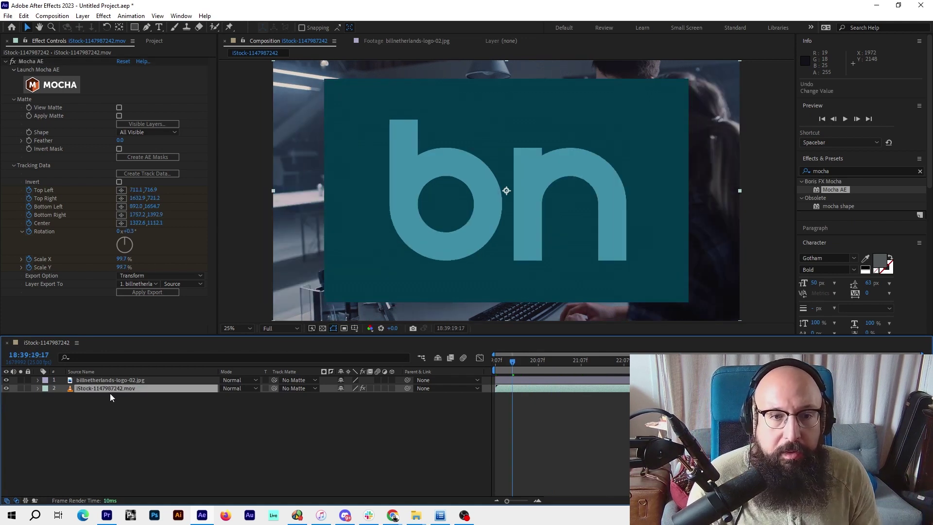
- Apply a Corner Pin (Support Motion Blur) export to the logo and preview the pinned result
left_click(155, 275)
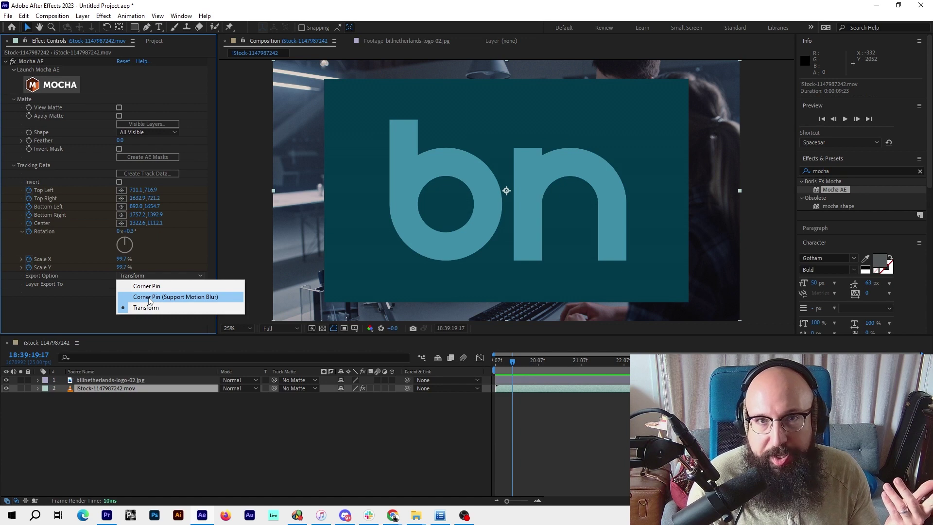
left_click(150, 298)
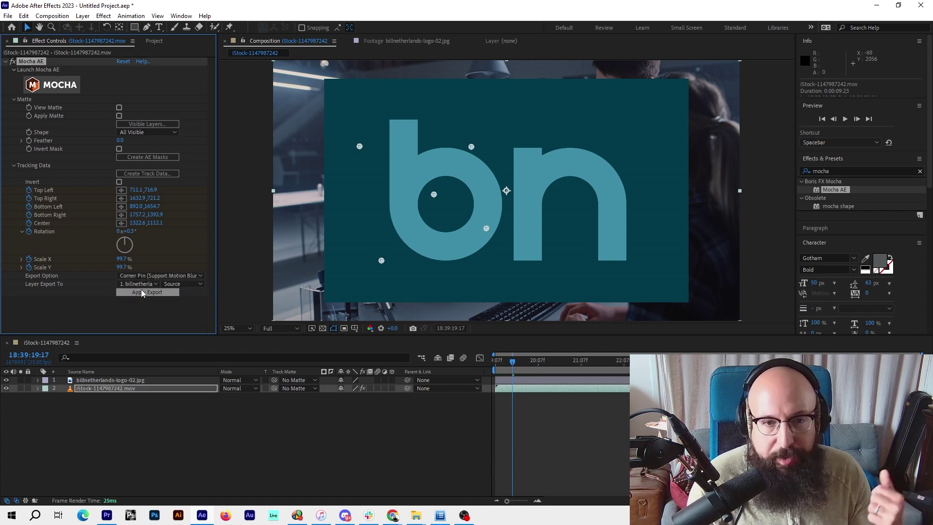
left_click(141, 292)
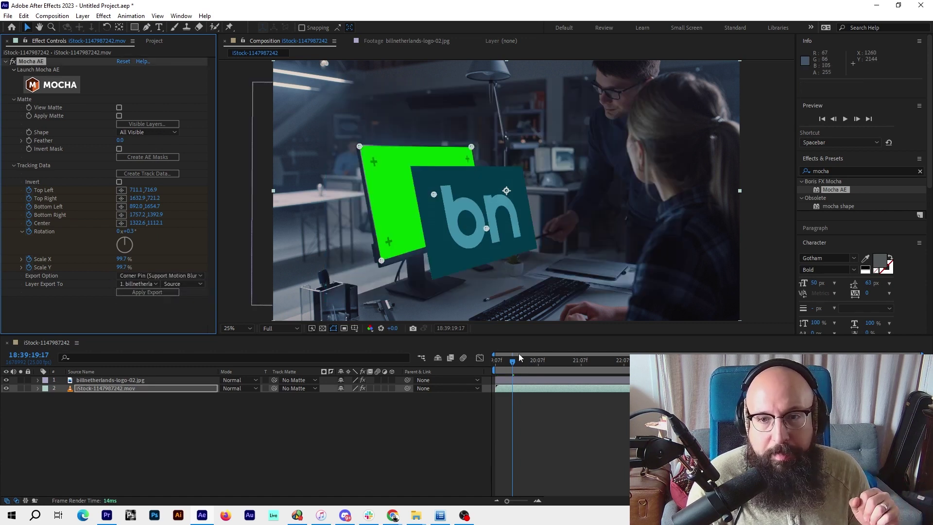
left_click_drag(519, 358, 517, 396)
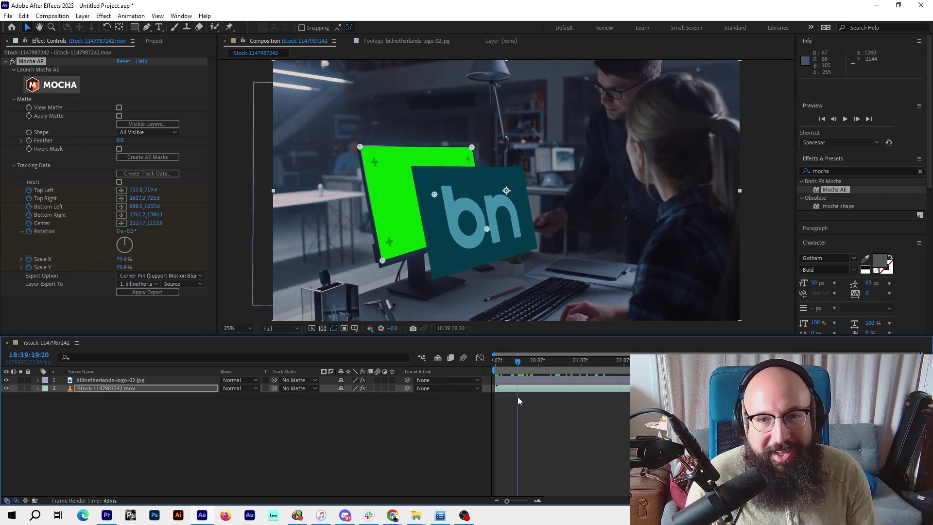
key("space")
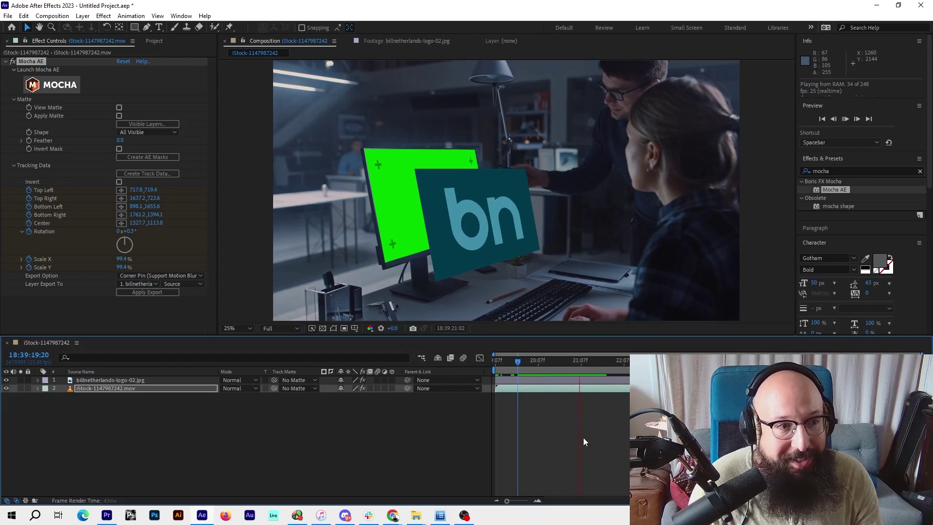
- Shift the logo layer's Anchor Point to 1924.5,1083.5 to fill the monitor screen, then preview
left_click(534, 382)
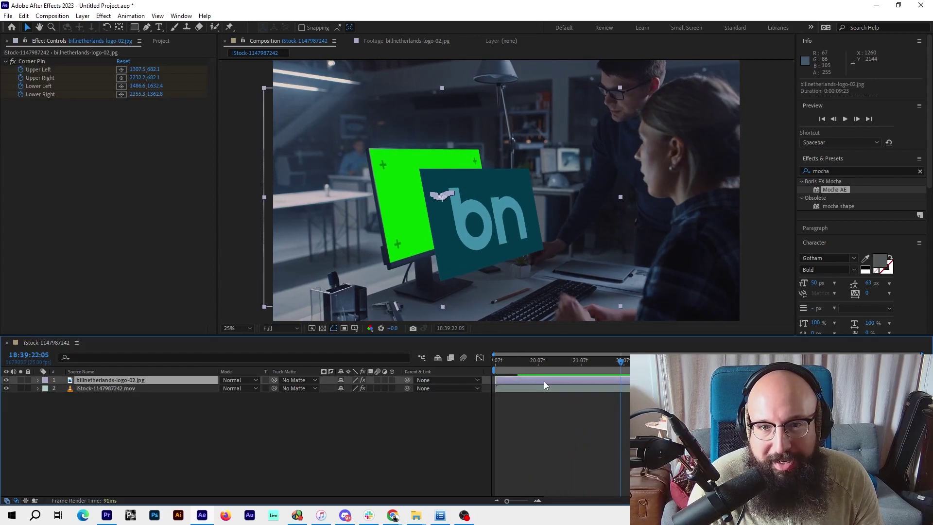
key("p")
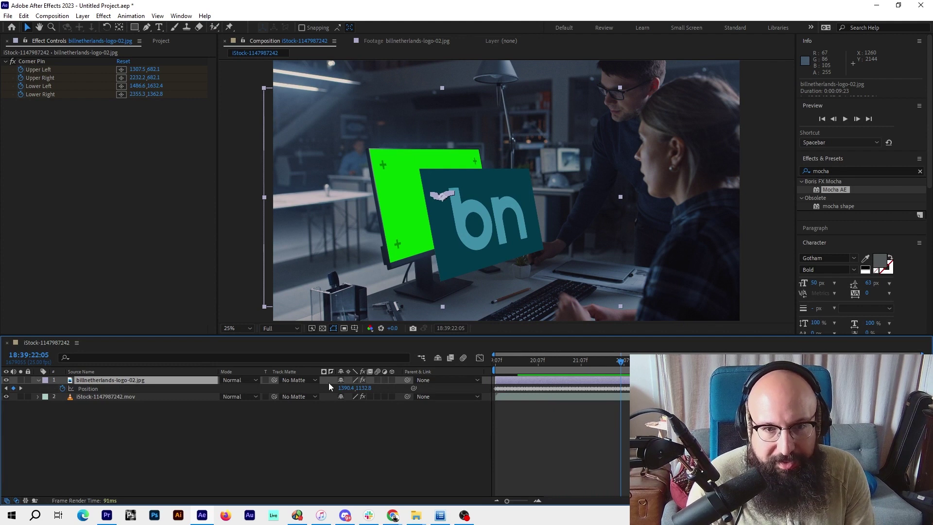
key("a")
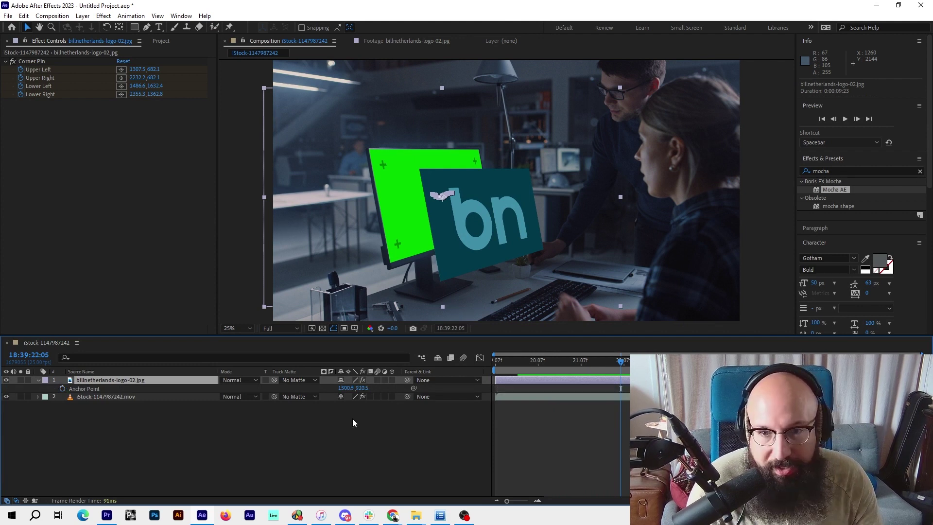
left_click_drag(349, 388, 545, 390)
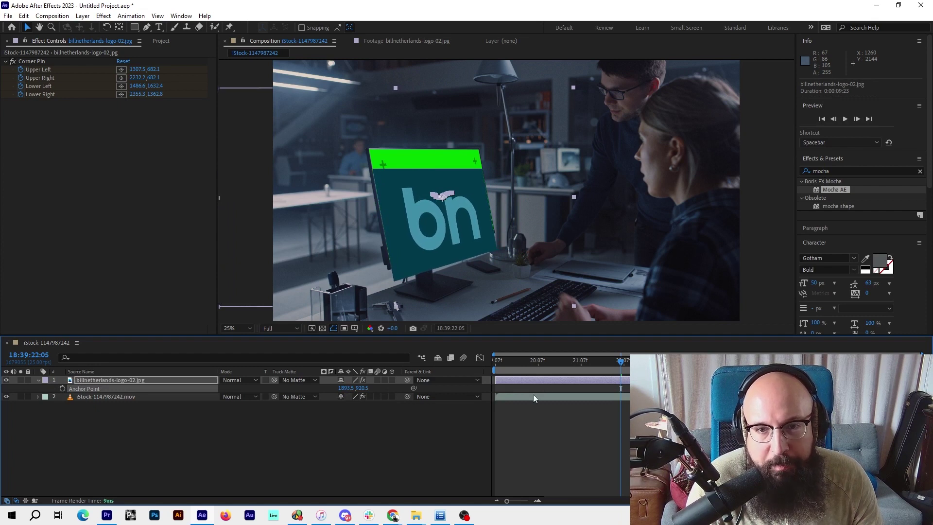
left_click_drag(363, 388, 445, 391)
left_click_drag(349, 388, 363, 388)
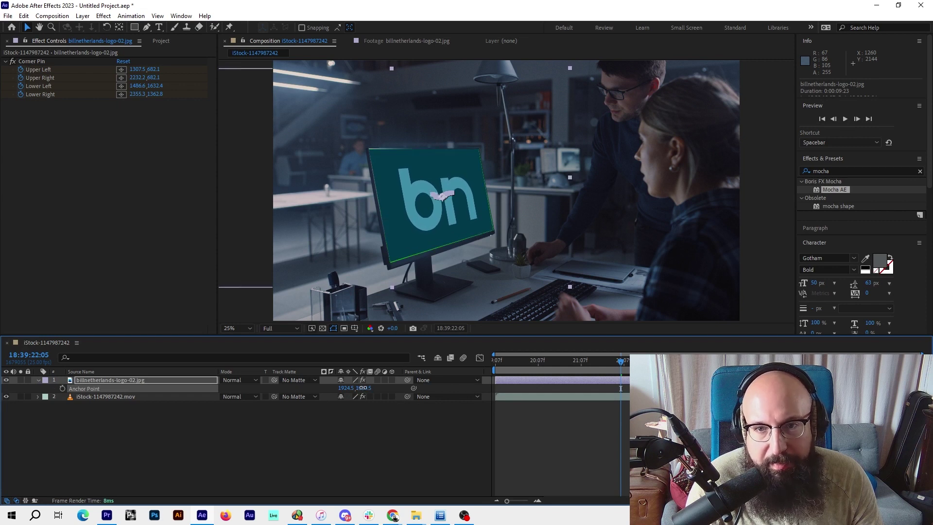
key("space")
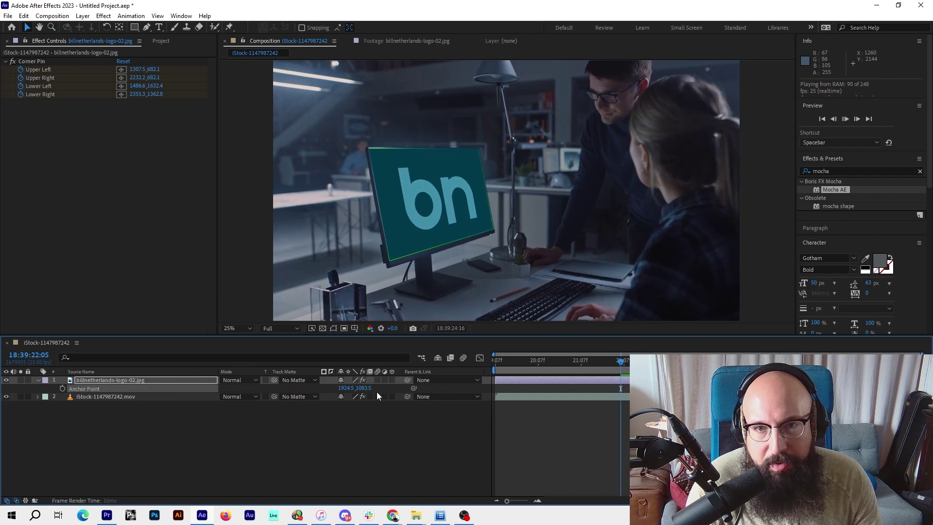
- Stop playback and undo the corner pin, confirming the logo's Scale is 100%
left_click(547, 442)
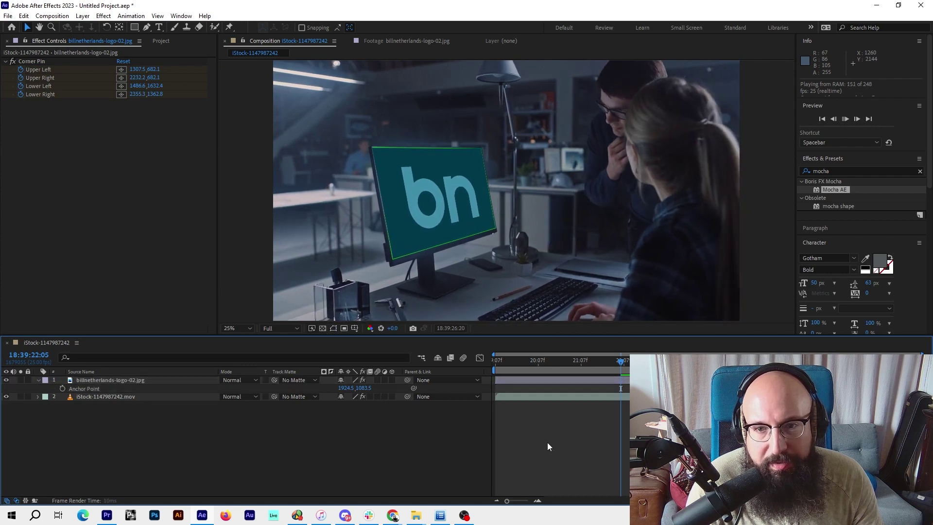
key("ctrl+z")
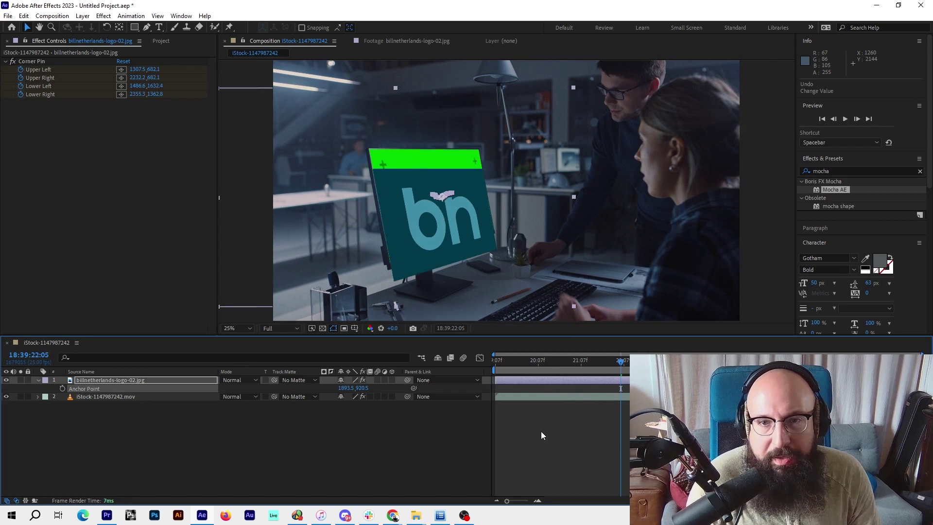
key("ctrl+z")
key("ctrl+z")
key("ctrl+z")
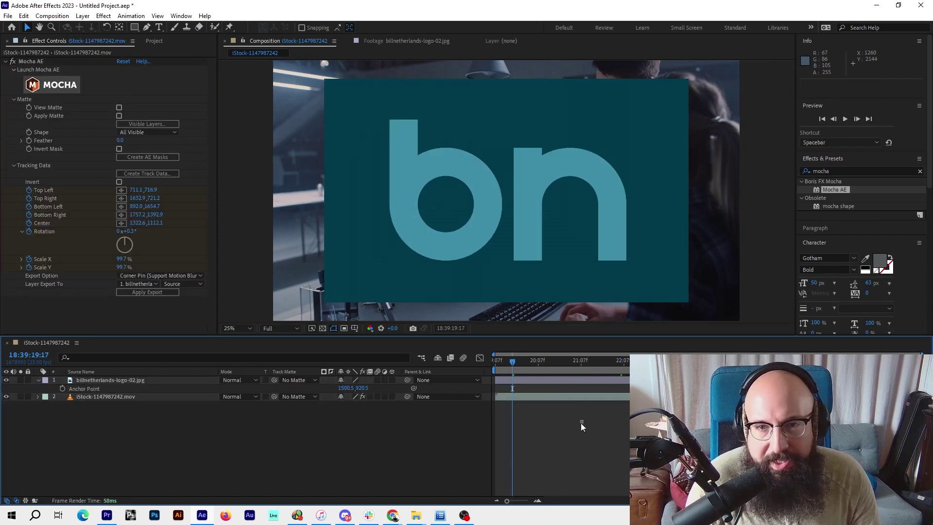
left_click(530, 378)
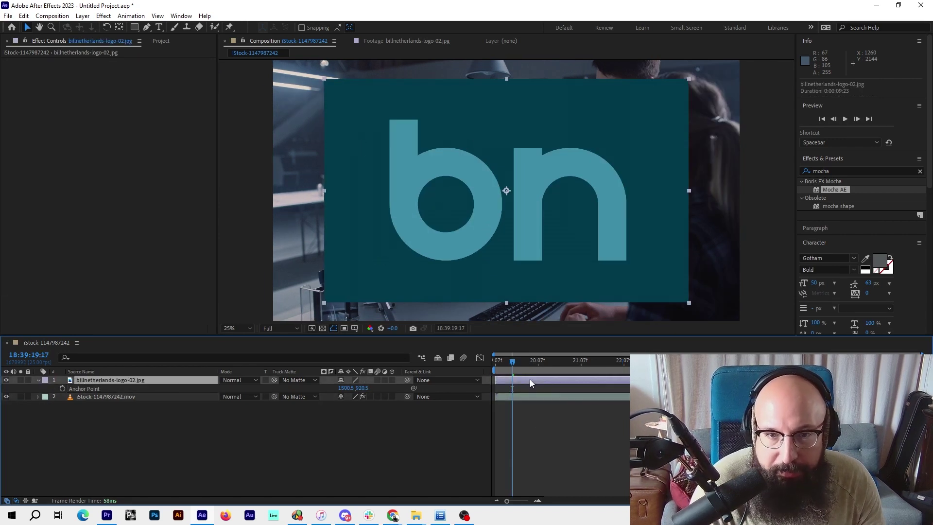
key("s")
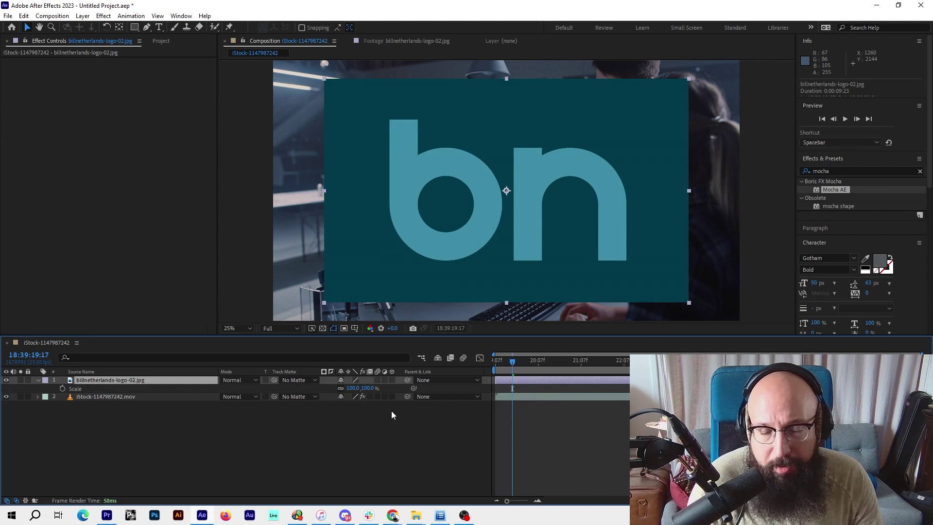
left_click(249, 64)
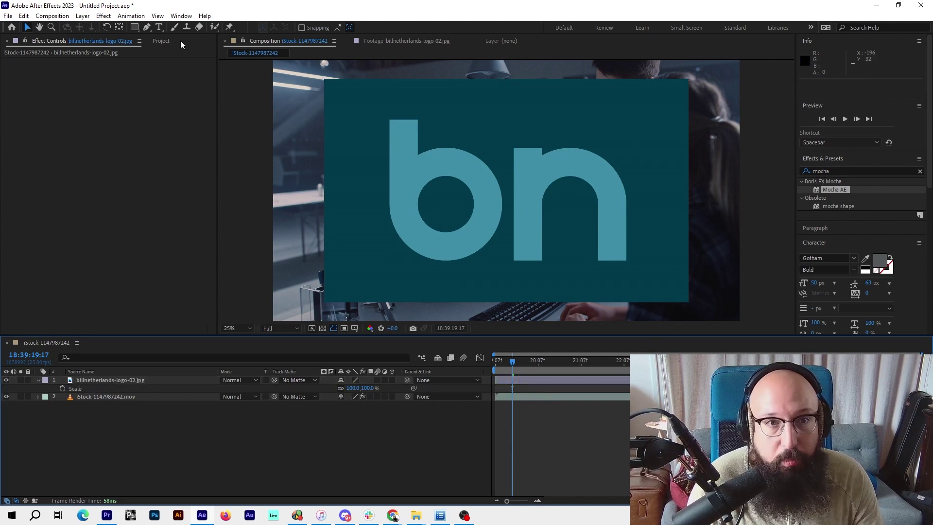
- Review the 3840x2160 composition settings without changes and reselect the bn logo layer
left_click(70, 17)
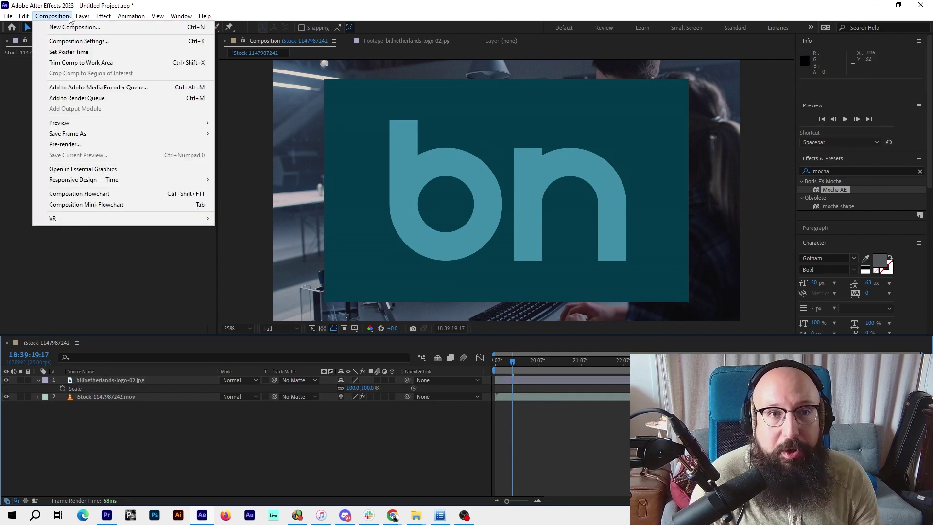
left_click(73, 40)
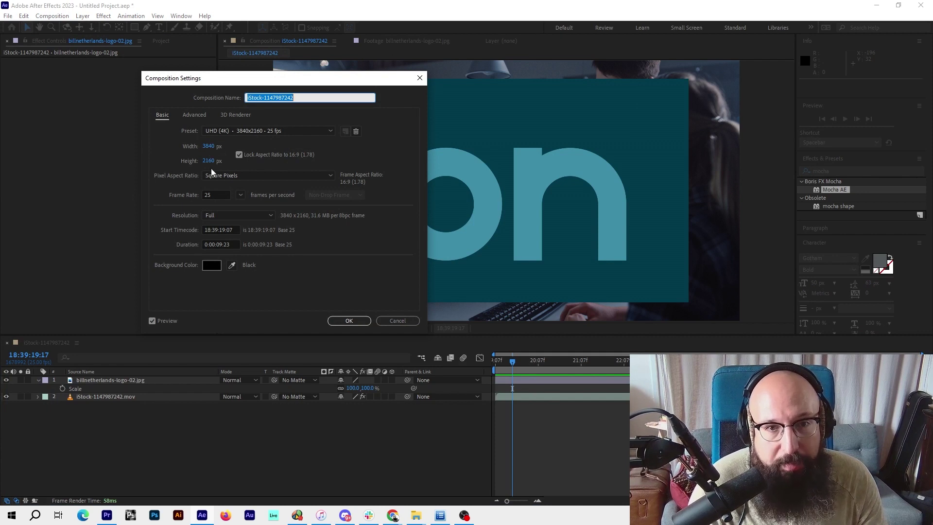
left_click_drag(407, 318, 414, 327)
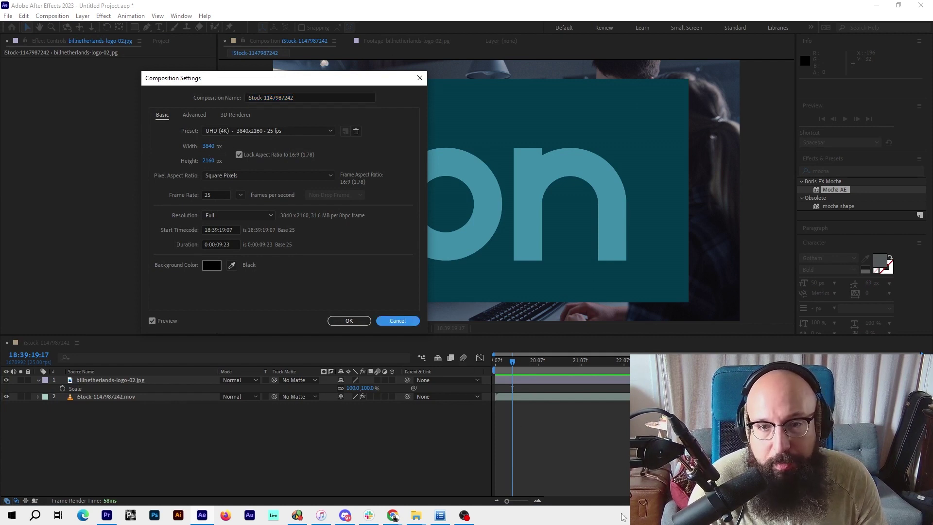
left_click(406, 322)
left_click(551, 379)
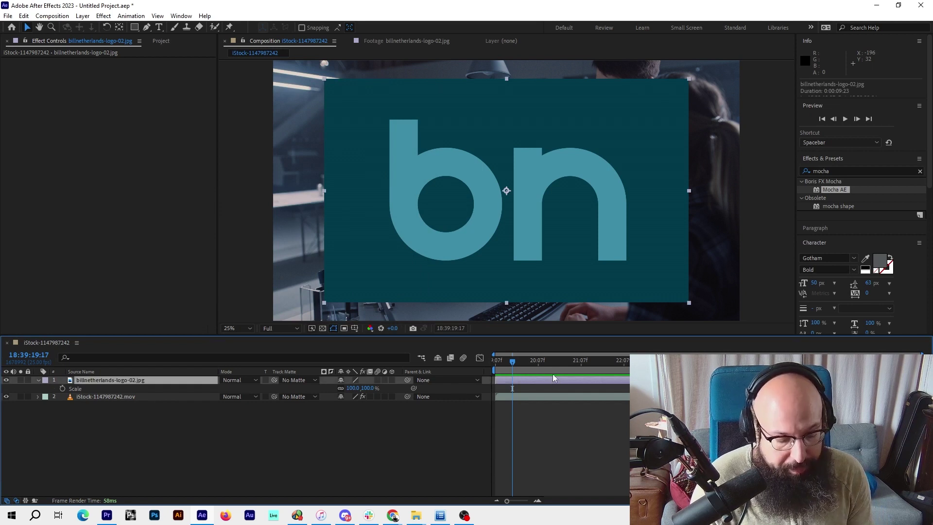
- Pre-compose the logo layer into a new composition named precomp-logo and open it
key("ctrl+shift+c")
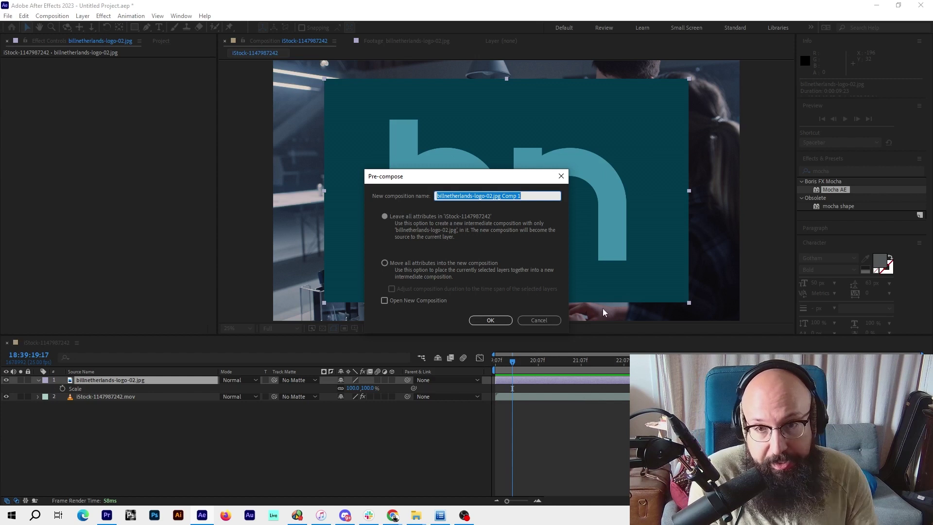
type("precomp-")
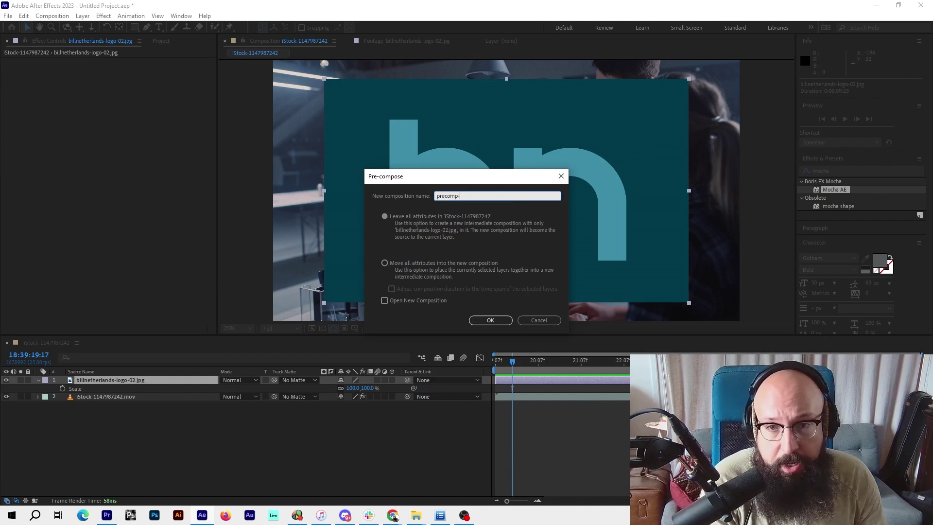
type("logo")
key("Return")
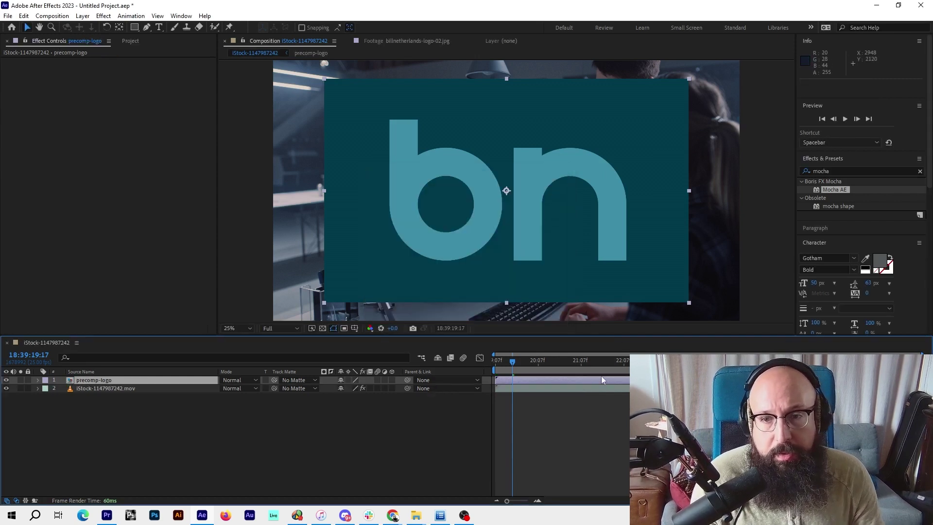
key("ctrl+shift+a")
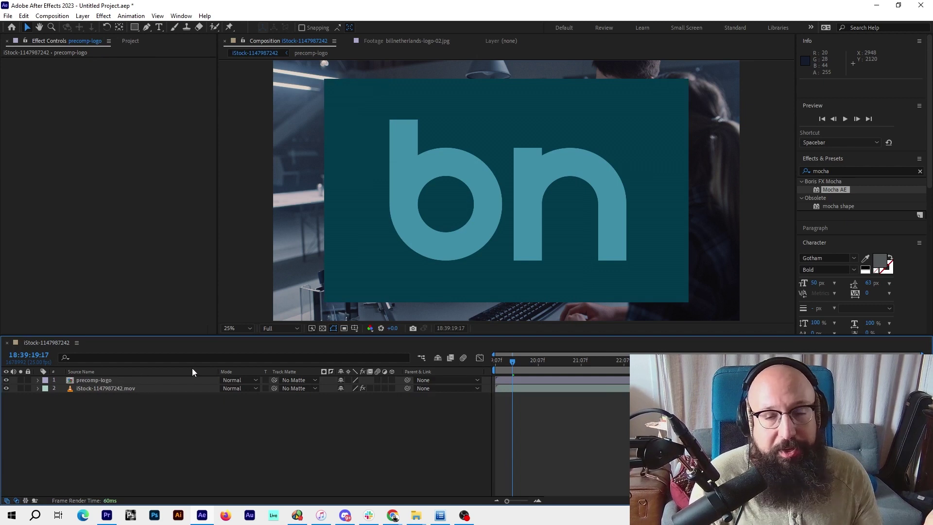
double_click(555, 380)
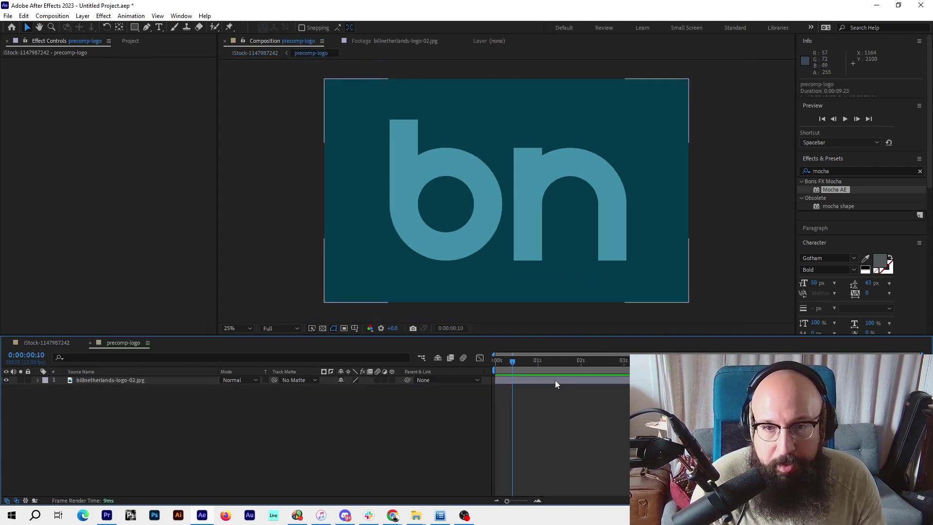
- Set the precomp-logo composition to the UHD 4K 29.97 fps preset
left_click(52, 16)
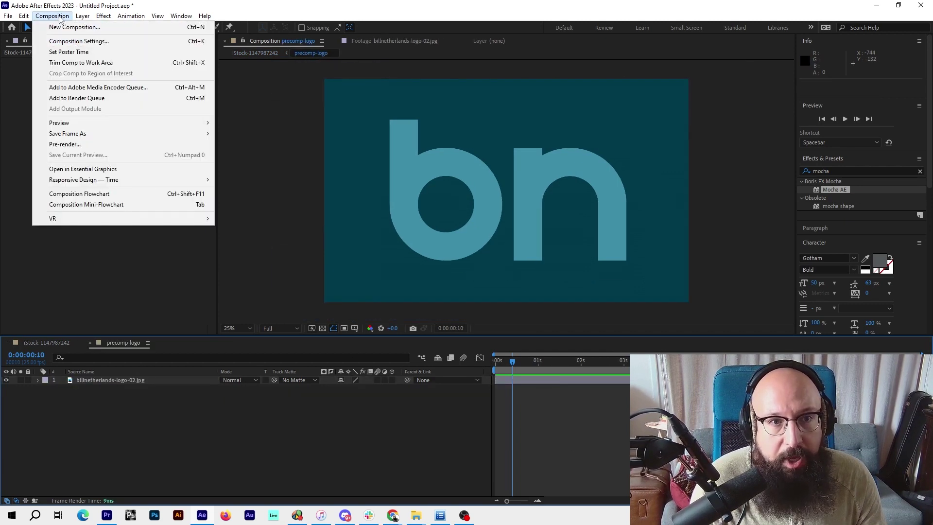
left_click(70, 42)
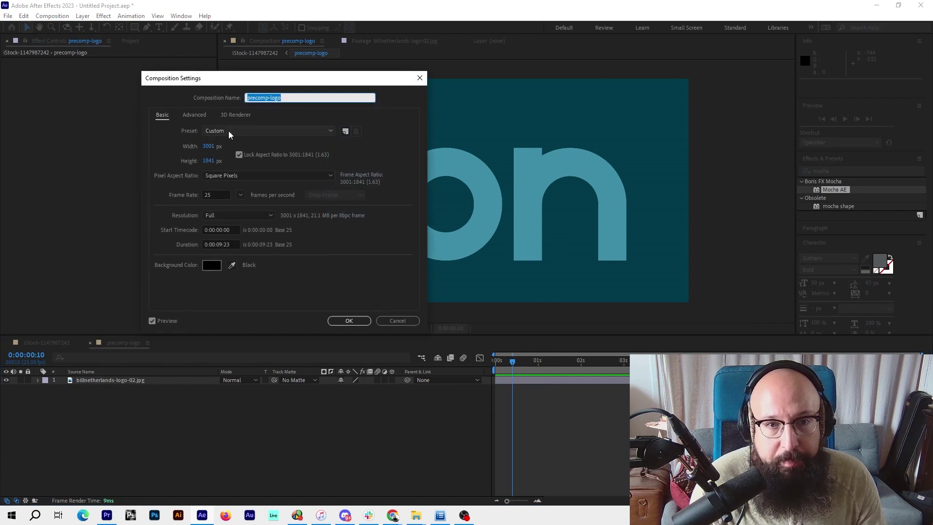
left_click(334, 130)
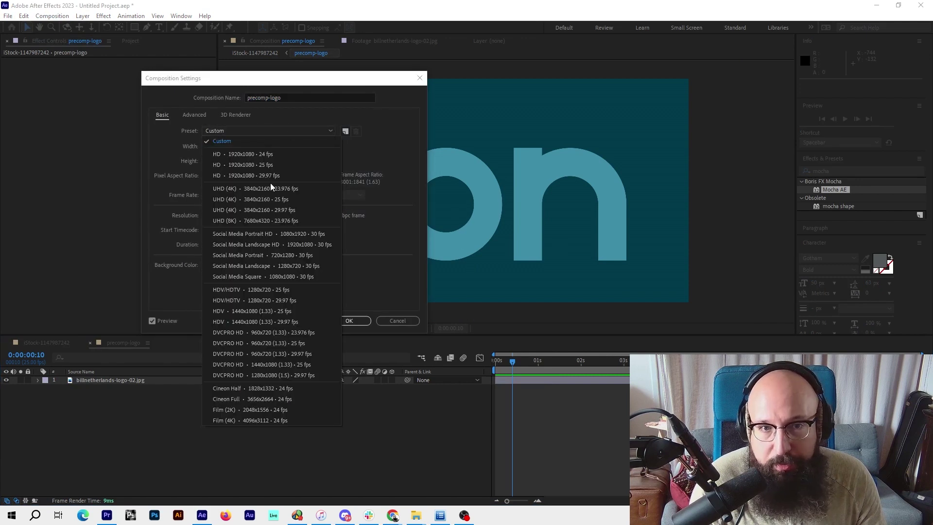
left_click(276, 209)
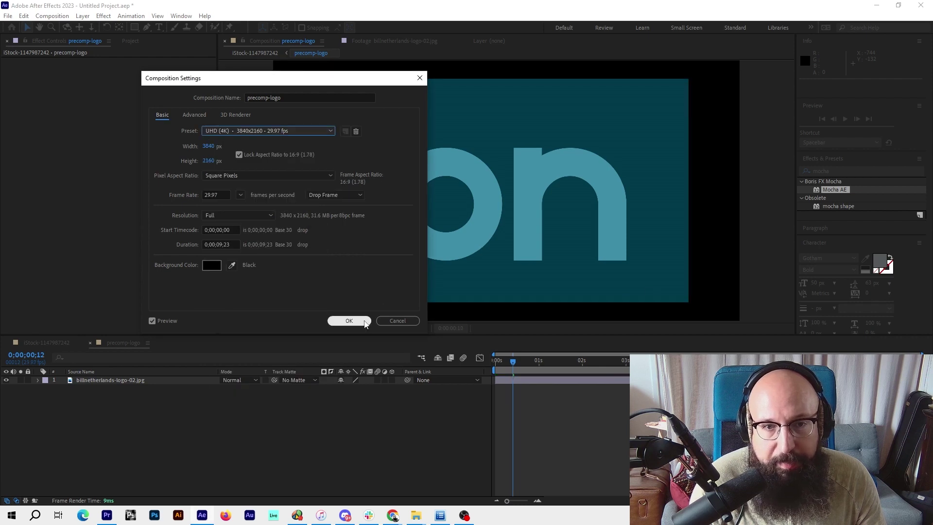
left_click(349, 321)
- Scale the logo layer to fill the 4K precomp frame with Fit to Comp
left_click(540, 382)
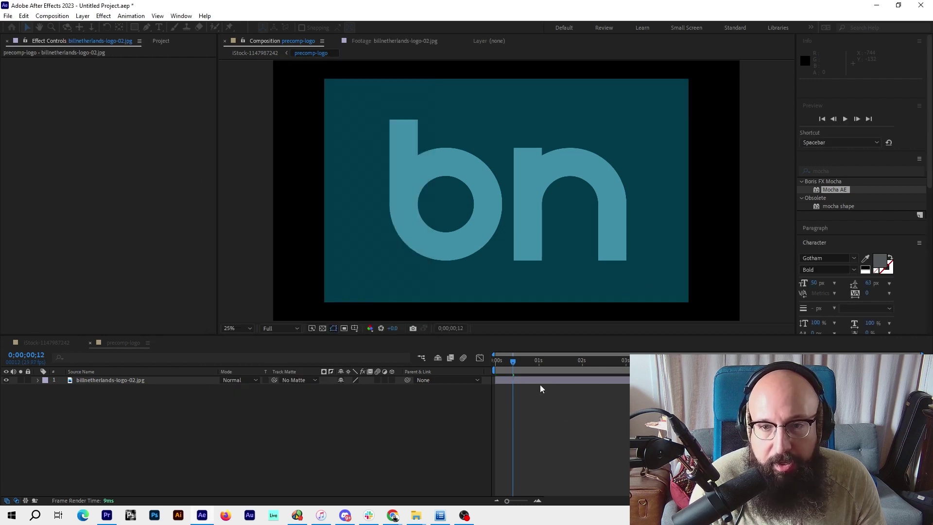
right_click(539, 380)
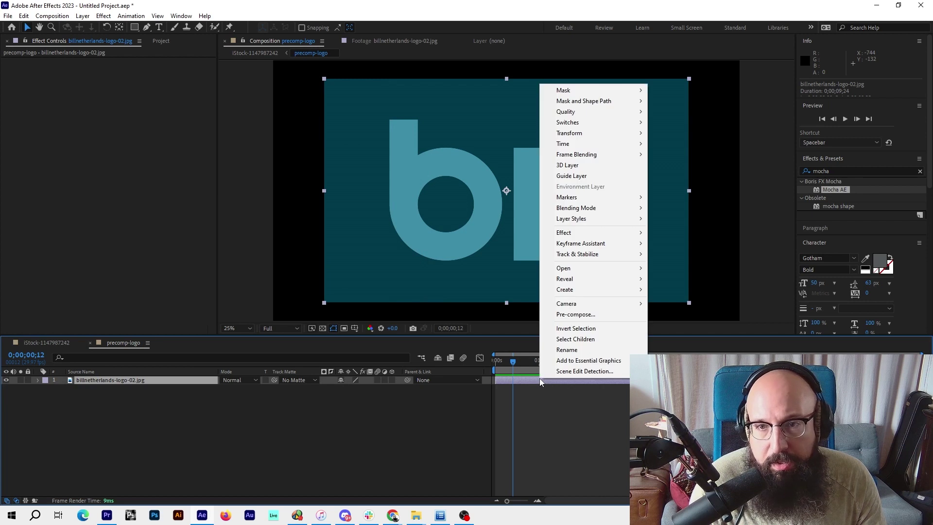
mouse_move(599, 134)
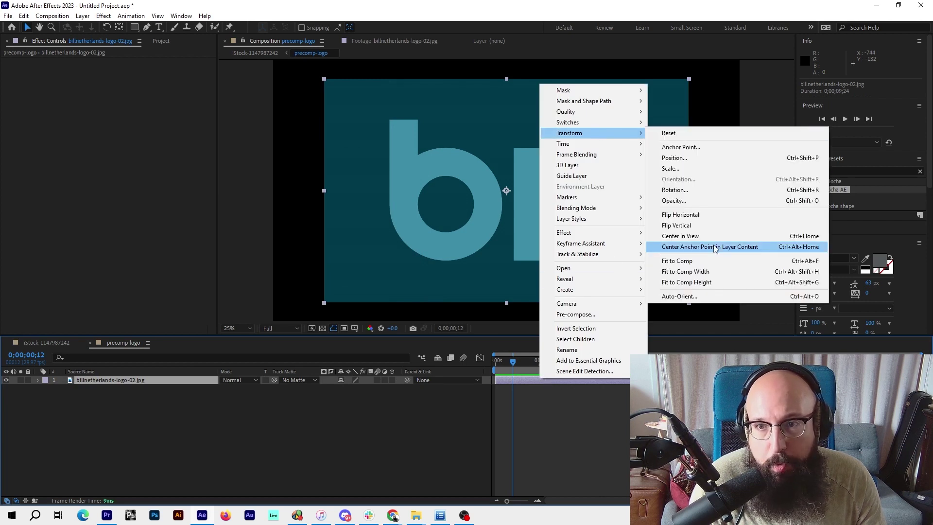
left_click(713, 261)
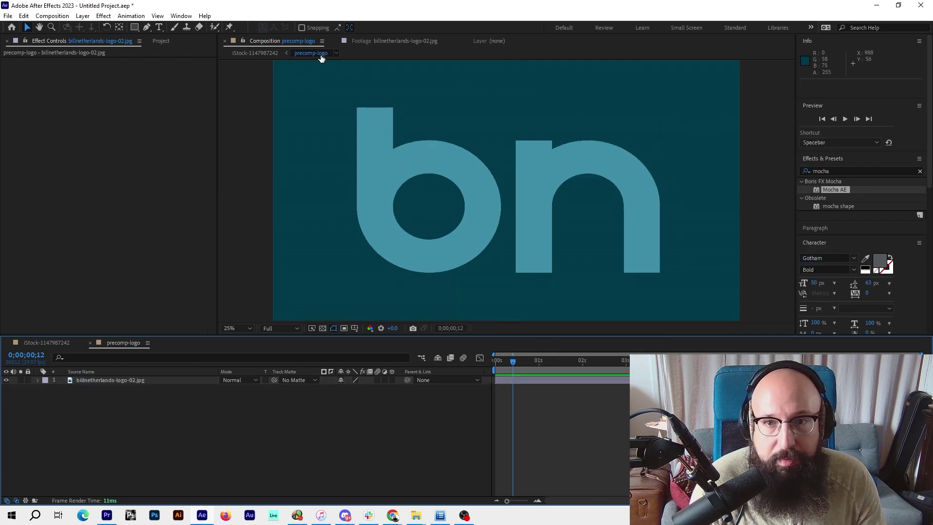
key("ctrl+z")
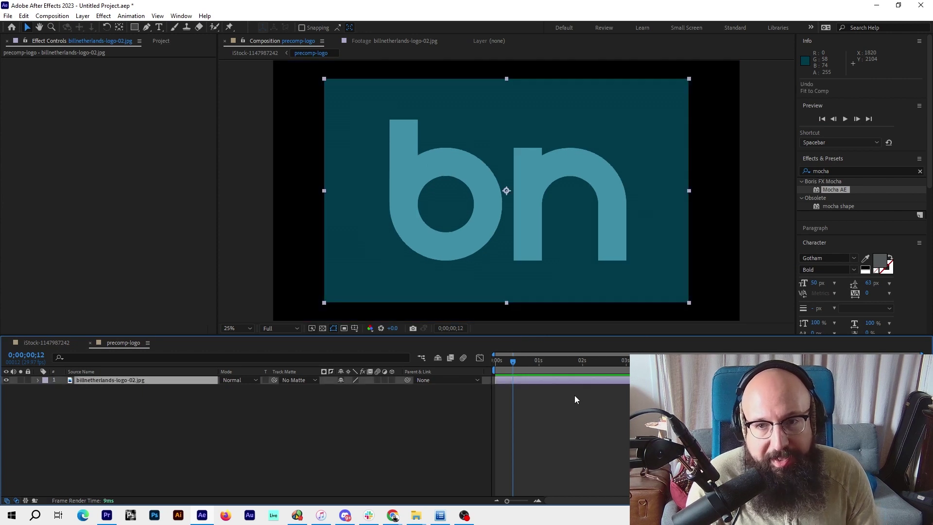
right_click(564, 227)
mouse_move(626, 252)
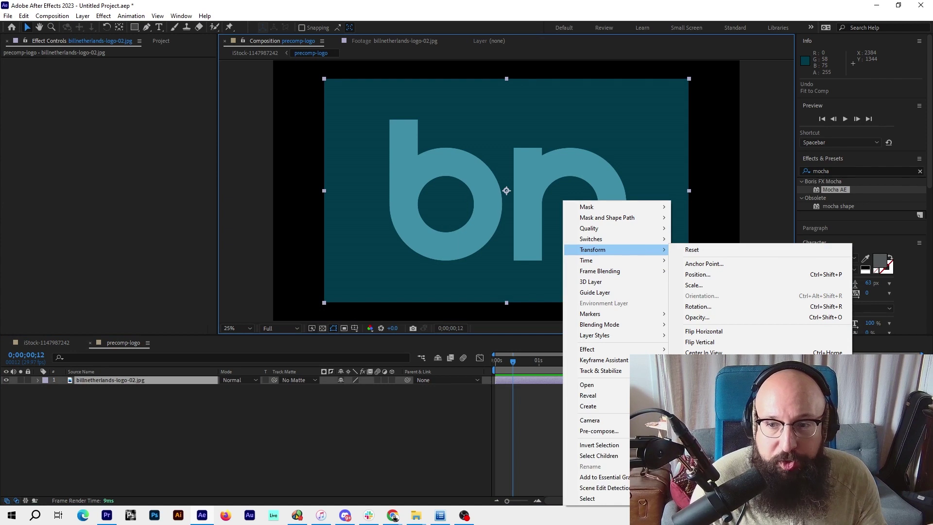
key("ctrl+alt+f")
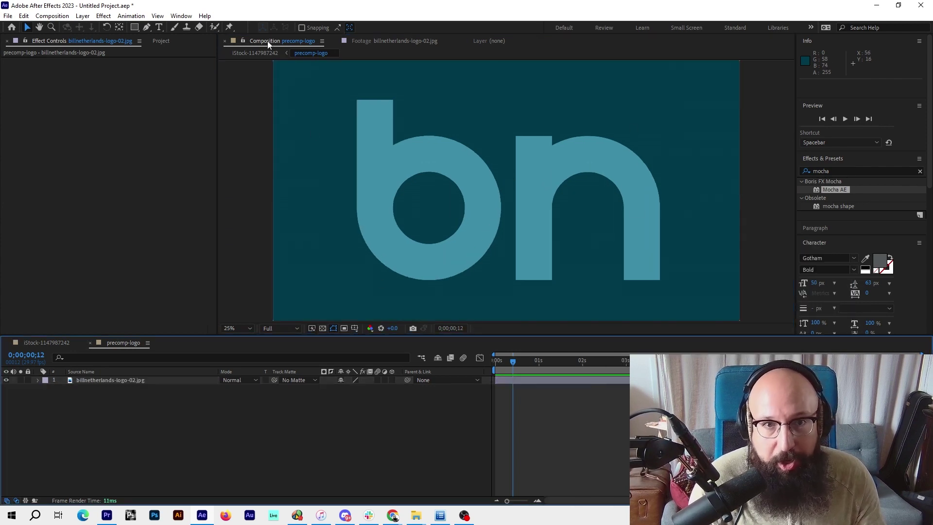
left_click(256, 53)
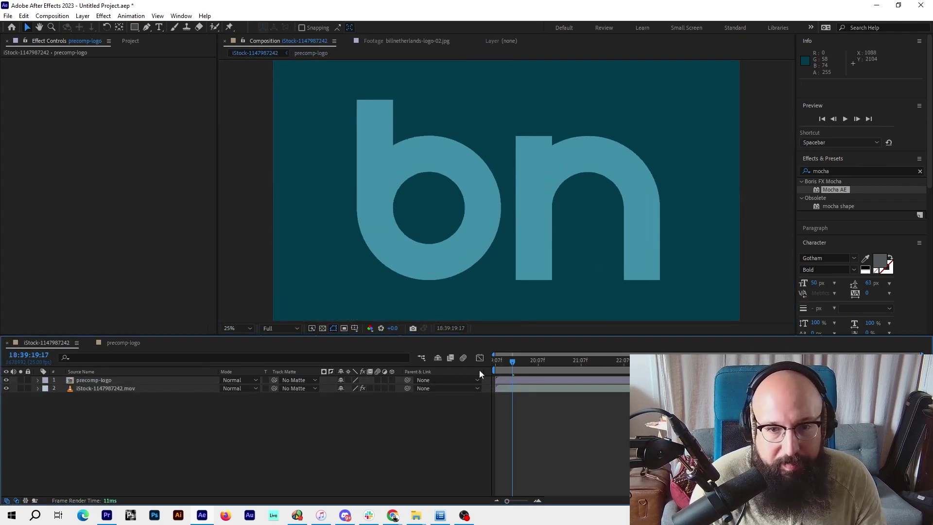
left_click_drag(569, 368, 472, 361)
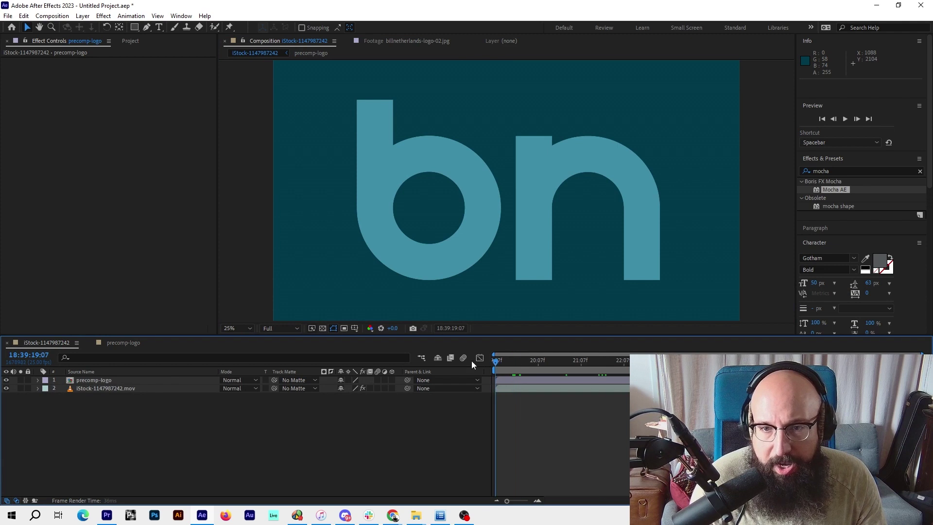
left_click(515, 388)
key("ctrl+alt+shift+e")
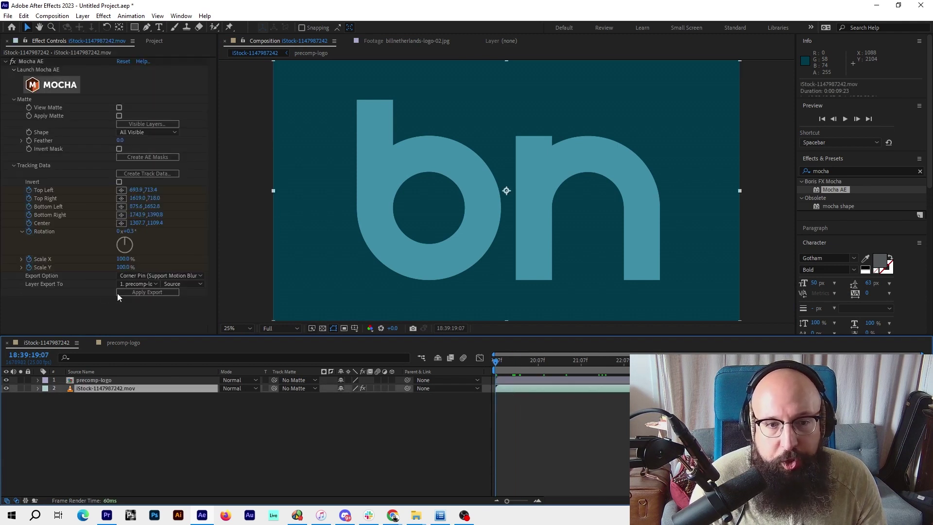
- Corner-pin the track onto 1. precomp-logo and preview the tracked logo
left_click(145, 284)
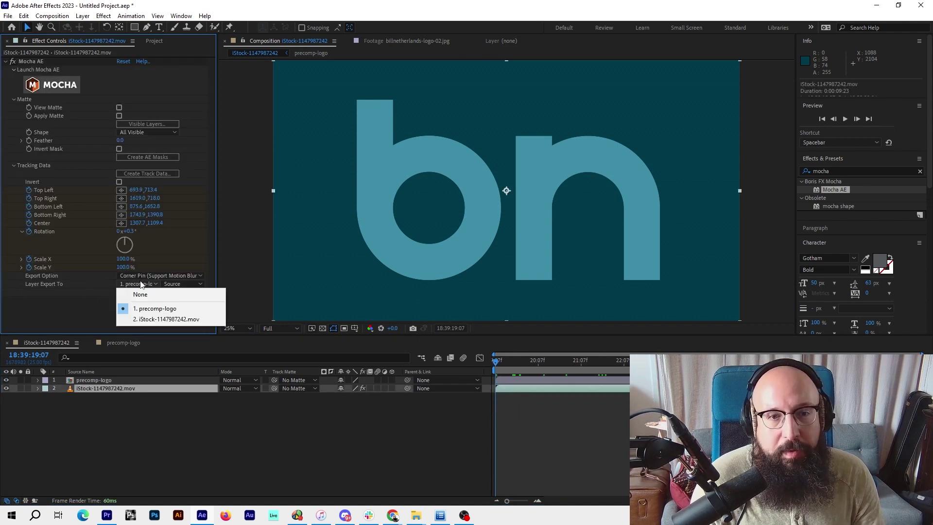
left_click(180, 311)
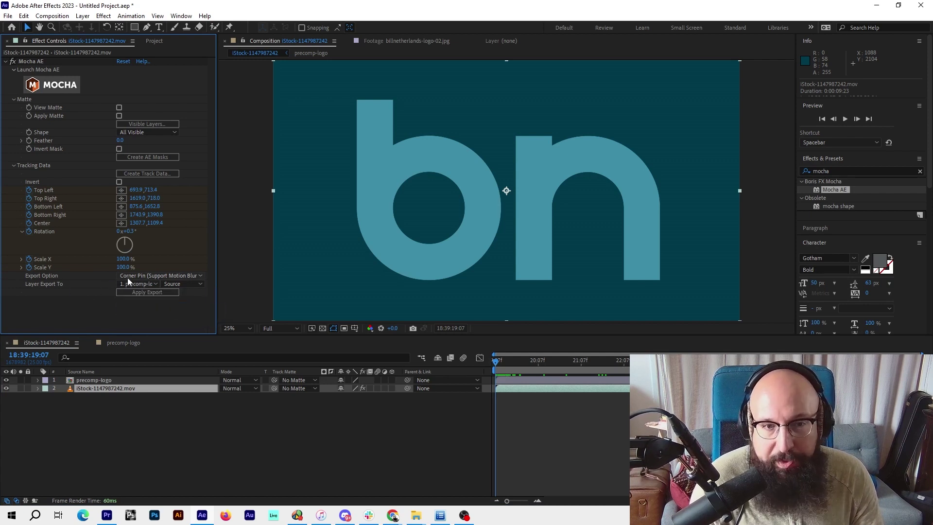
left_click(160, 292)
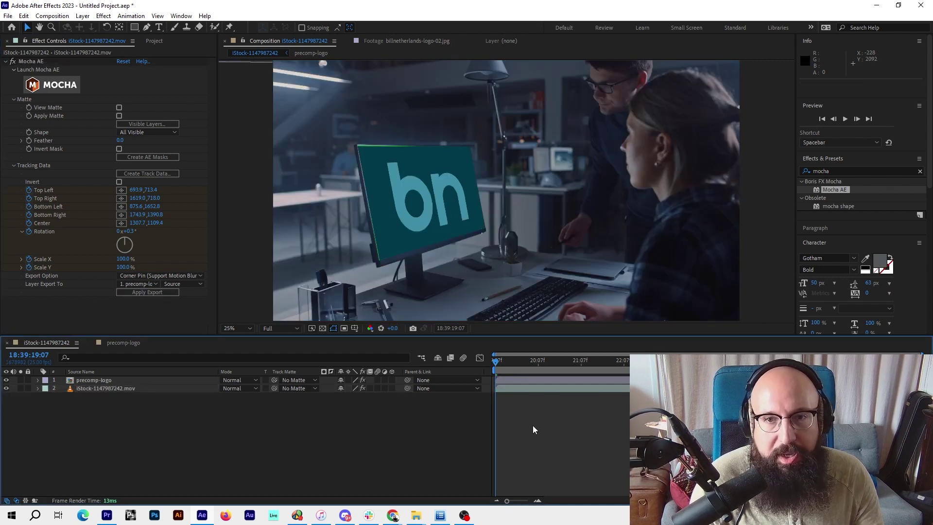
key("space")
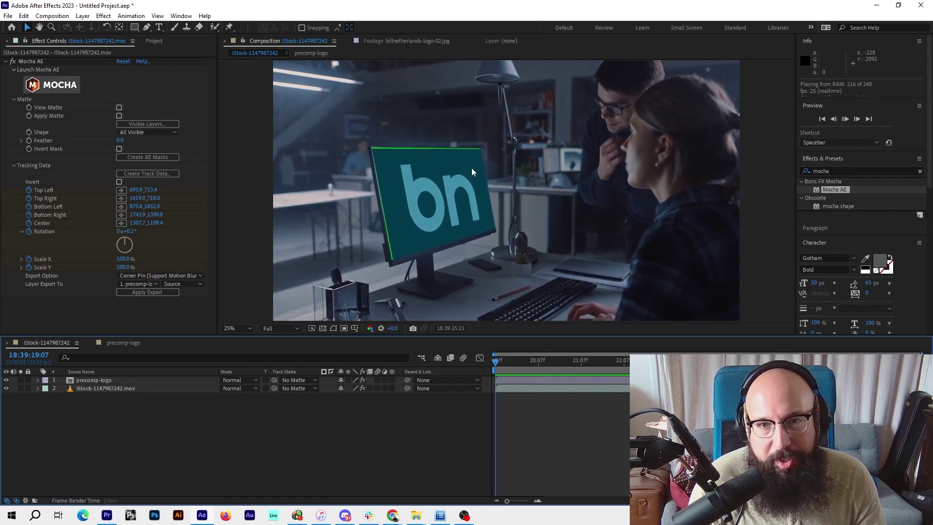
key("space")
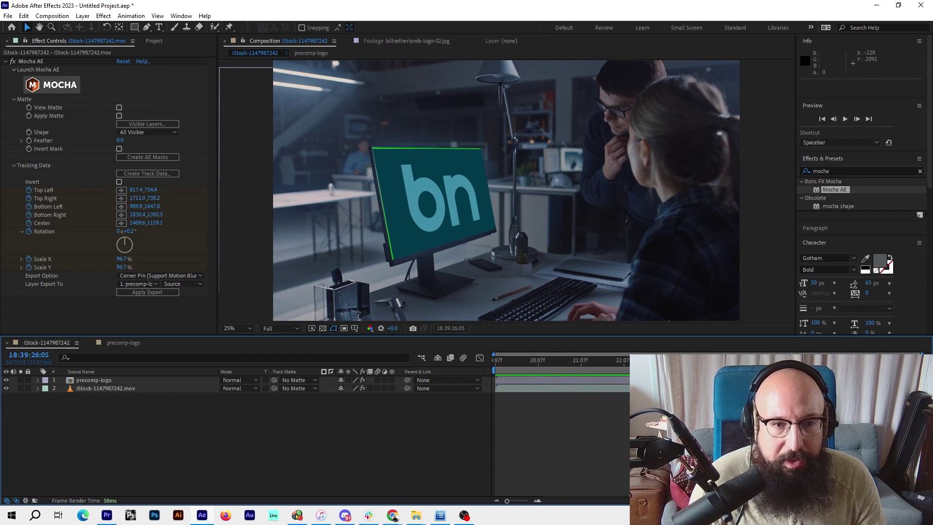
- Hide precomp-logo and add Keylight (1.2) to the office footage layer
left_click(6, 380)
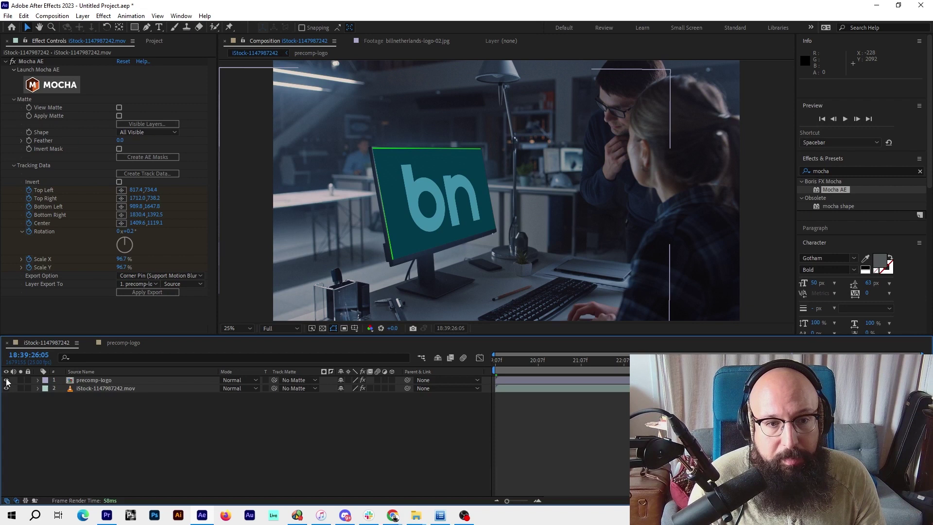
left_click(121, 389)
left_click(103, 15)
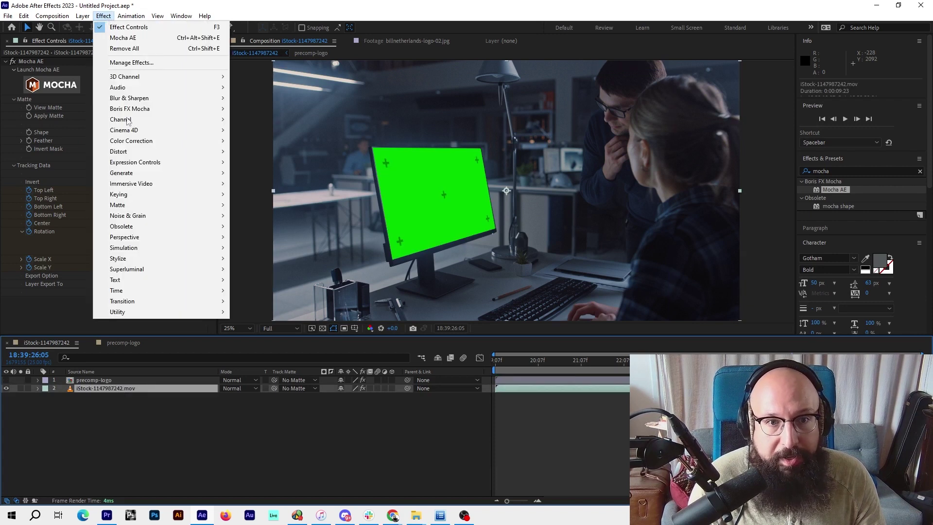
mouse_move(142, 194)
left_click(284, 281)
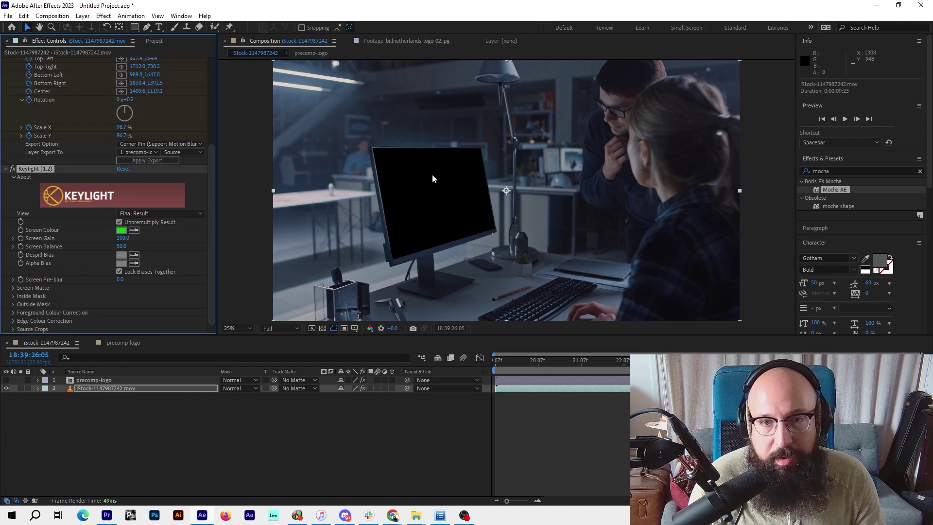
left_click(603, 406)
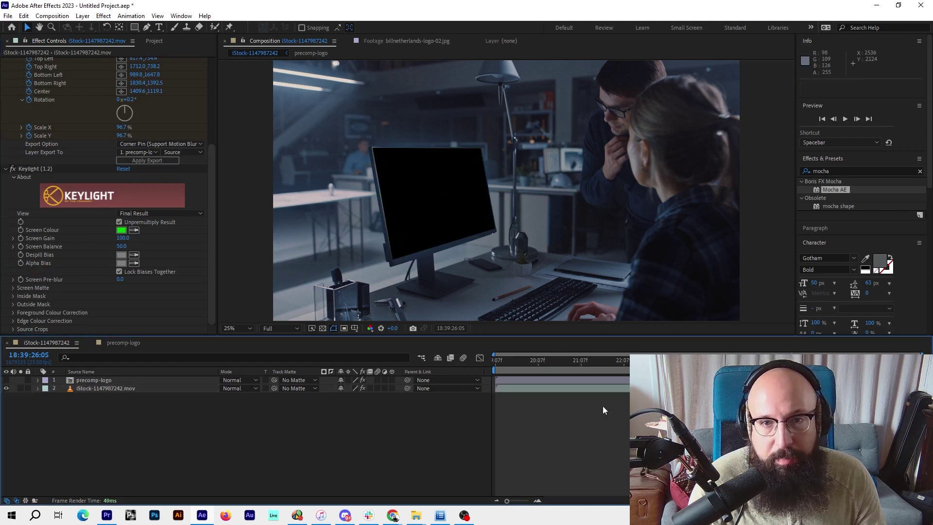
left_click(6, 169)
- Show precomp-logo again at 20:10, move it below the footage, and inspect the screen edge
left_click(542, 362)
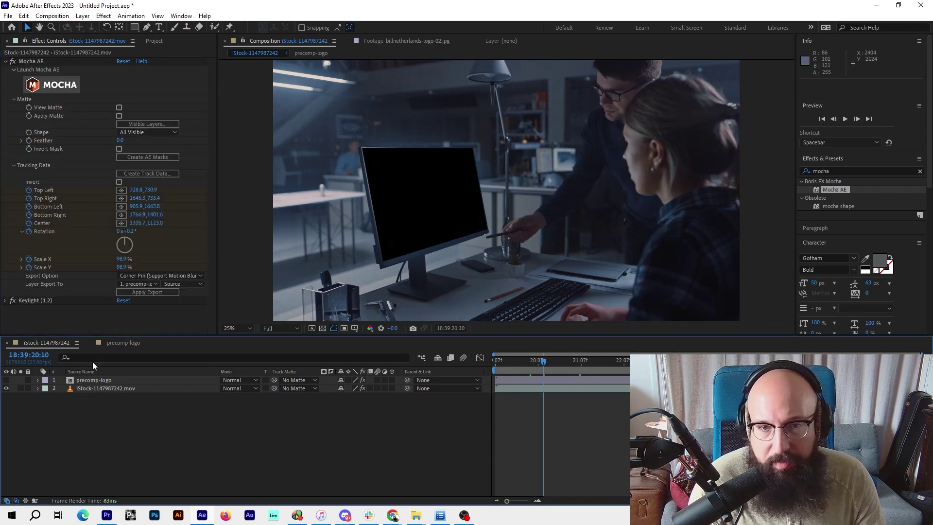
left_click(6, 380)
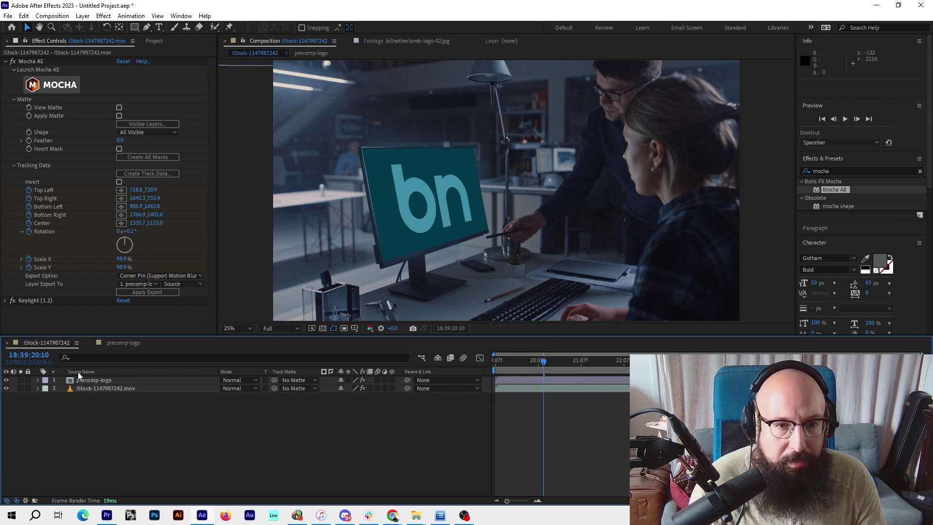
left_click_drag(95, 380, 145, 393)
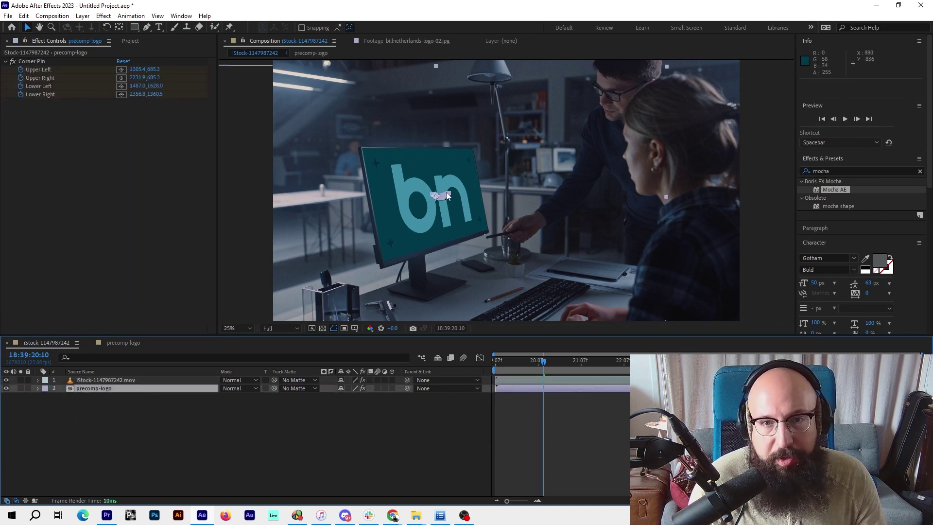
left_click(563, 436)
scroll(351, 194, "up", 4)
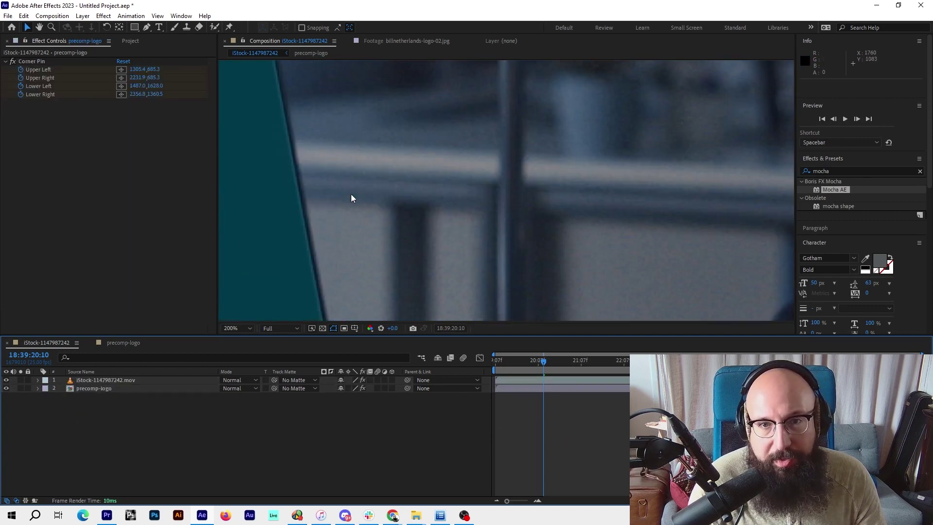
scroll(350, 193, "down", 2)
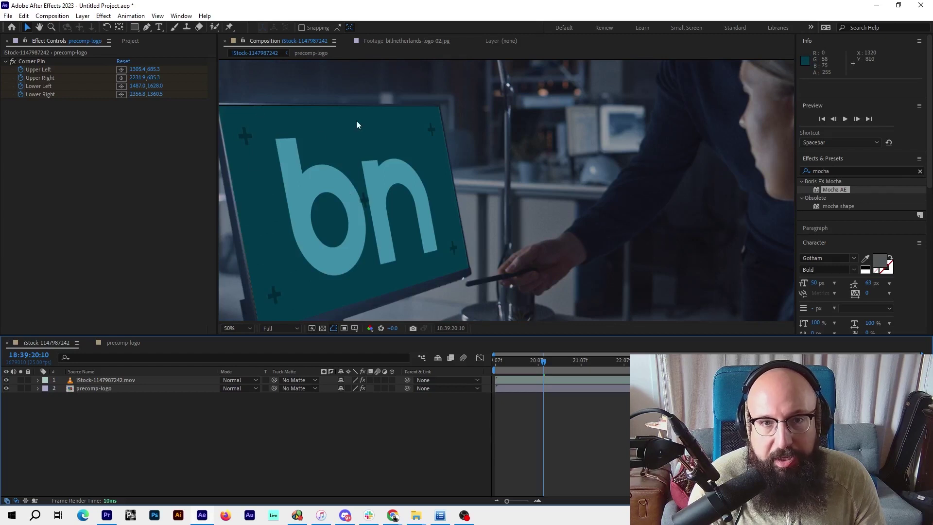
scroll(315, 179, "down", 2)
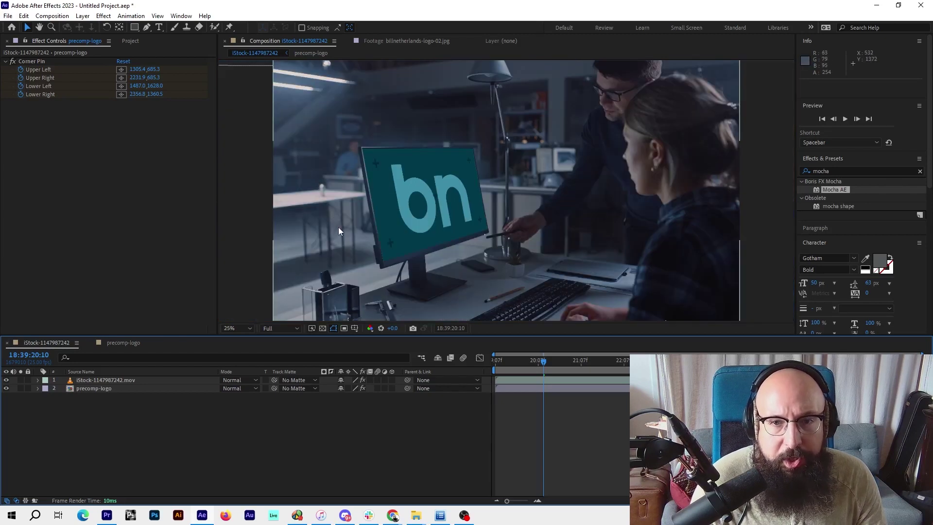
scroll(338, 226, "up", 2)
- Check the logo beneath the footage, then move a precomp-logo copy above the footage layer
scroll(337, 226, "down", 2)
scroll(333, 219, "up", 2)
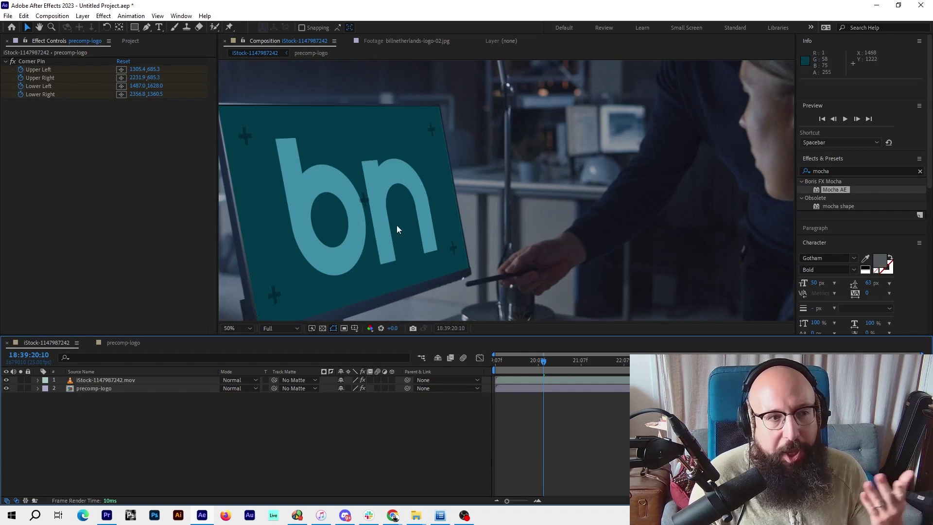
left_click(130, 381)
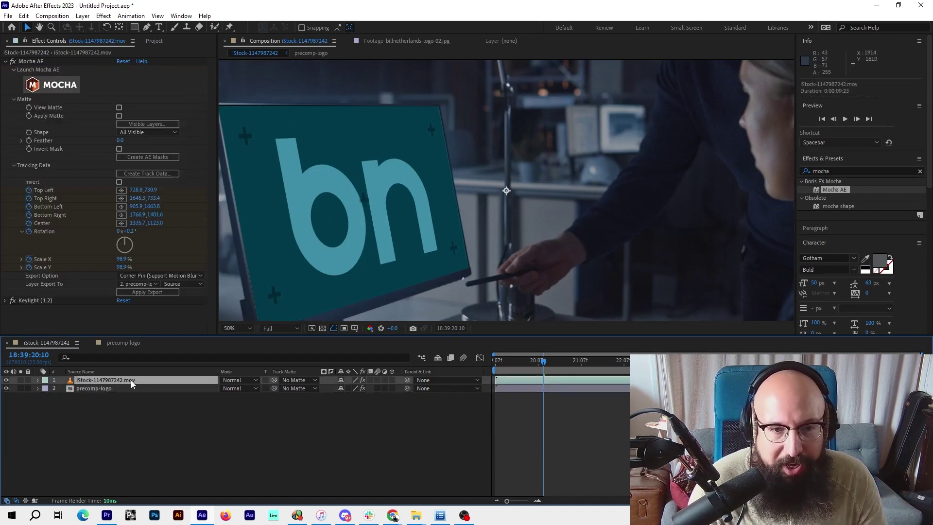
left_click(7, 388)
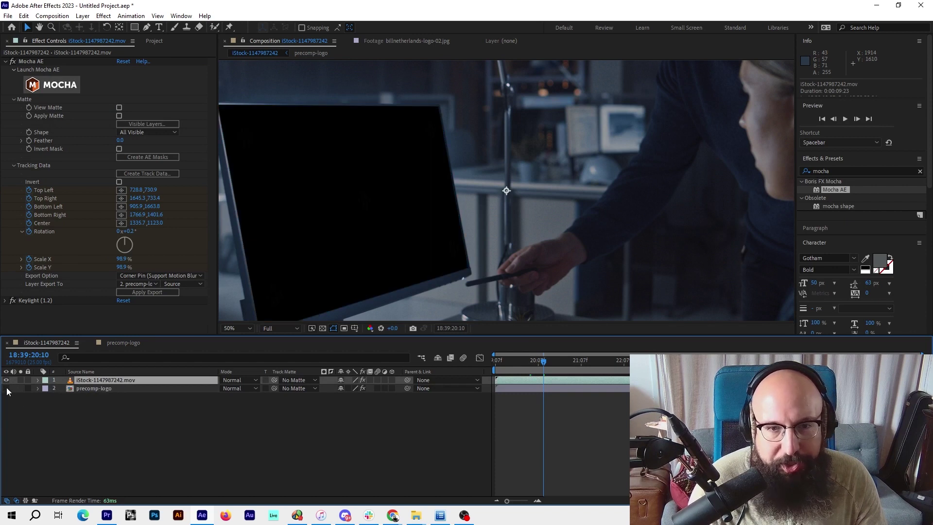
left_click(6, 387)
left_click(97, 387)
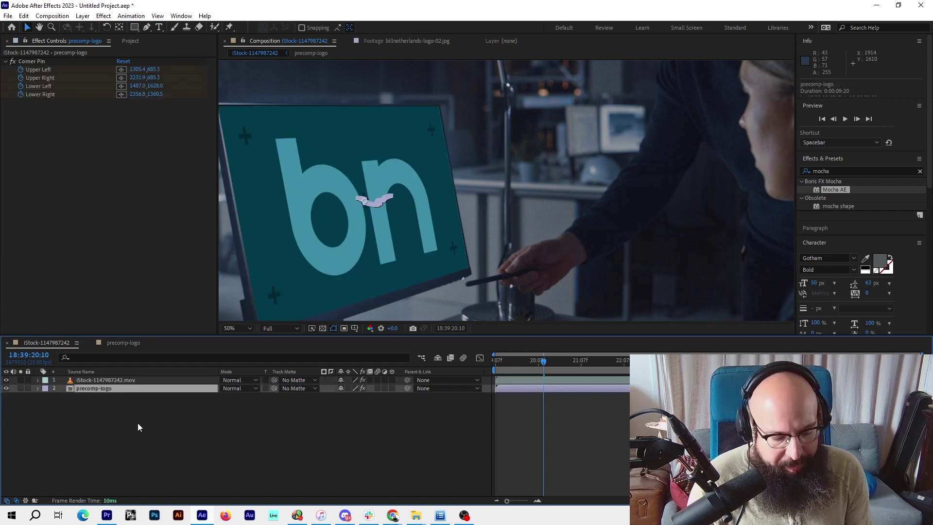
key("ctrl+s")
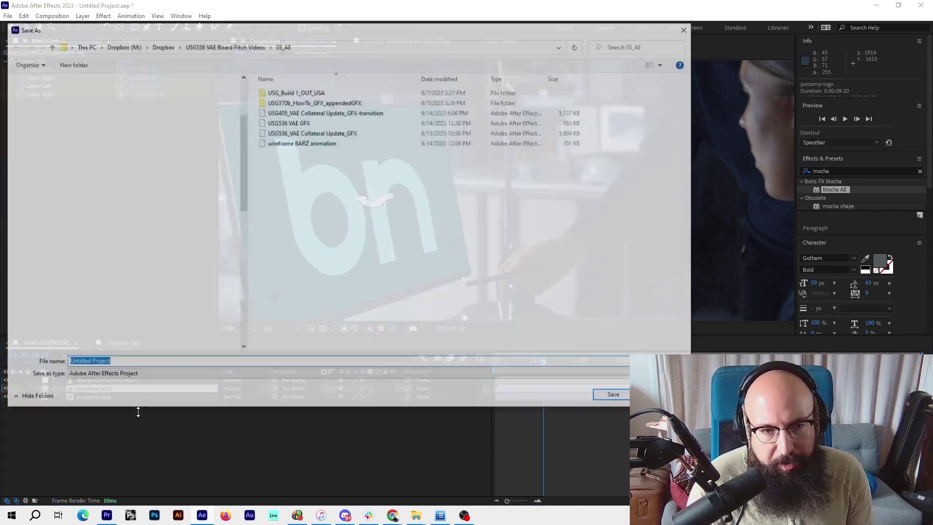
key("Escape")
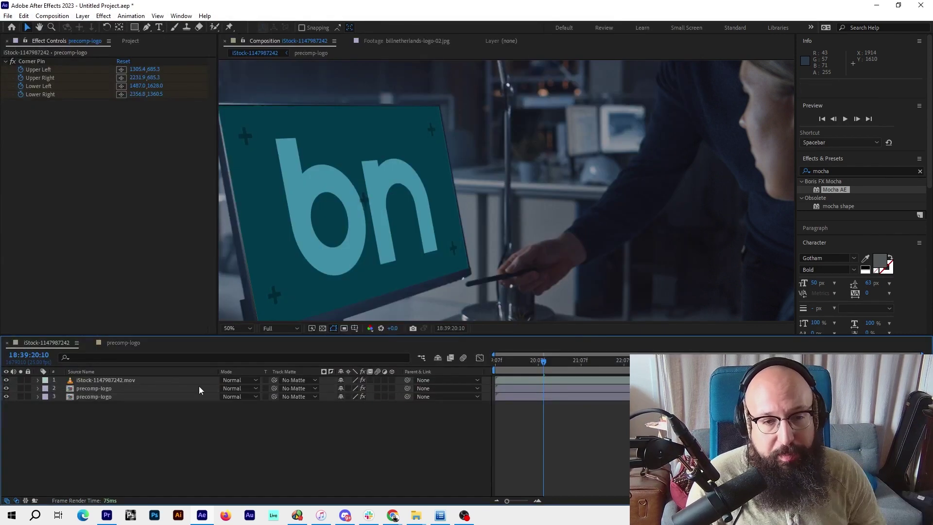
mouse_move(104, 388)
left_mouse_down()
mouse_move(92, 389)
mouse_move(94, 380)
left_mouse_up()
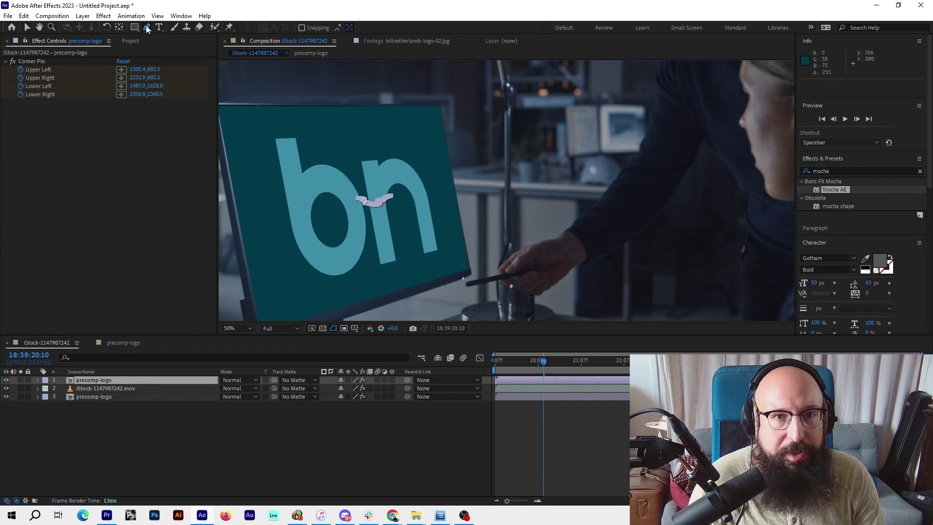
- Draw a four-point mask on the top precomp-logo around the monitor screen's corners
key("g")
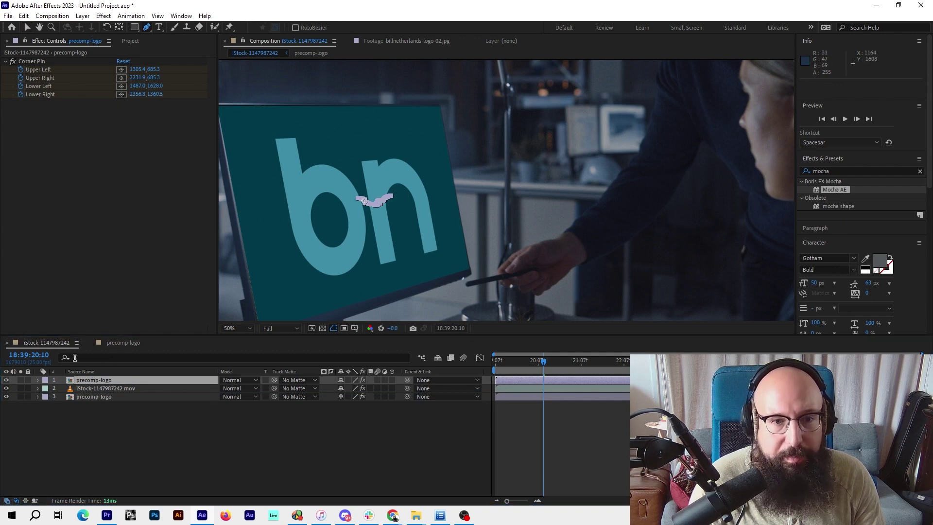
left_click(237, 122)
left_click(269, 315)
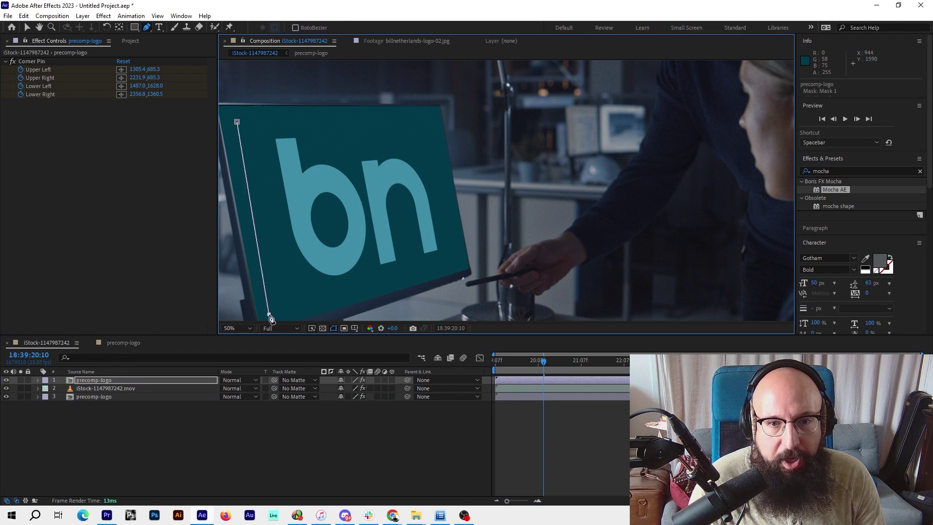
left_click(463, 264)
left_click(431, 116)
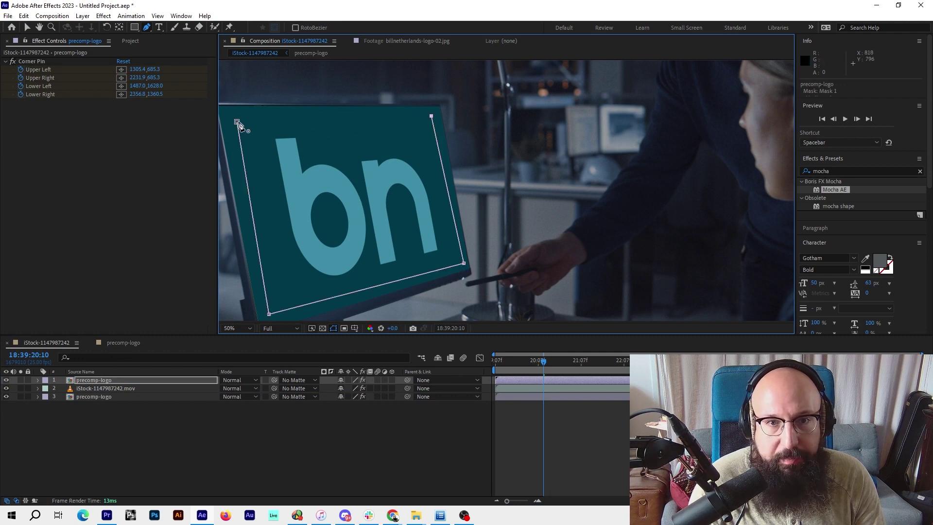
left_click(237, 122)
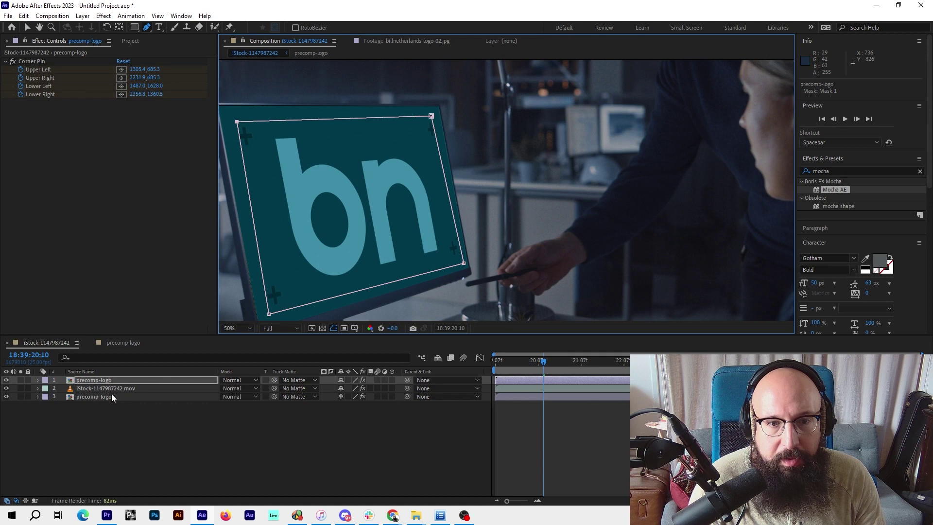
- Set Mask 1 to Subtract and nudge its upper-right and lower-right corners onto the screen edges
key("m")
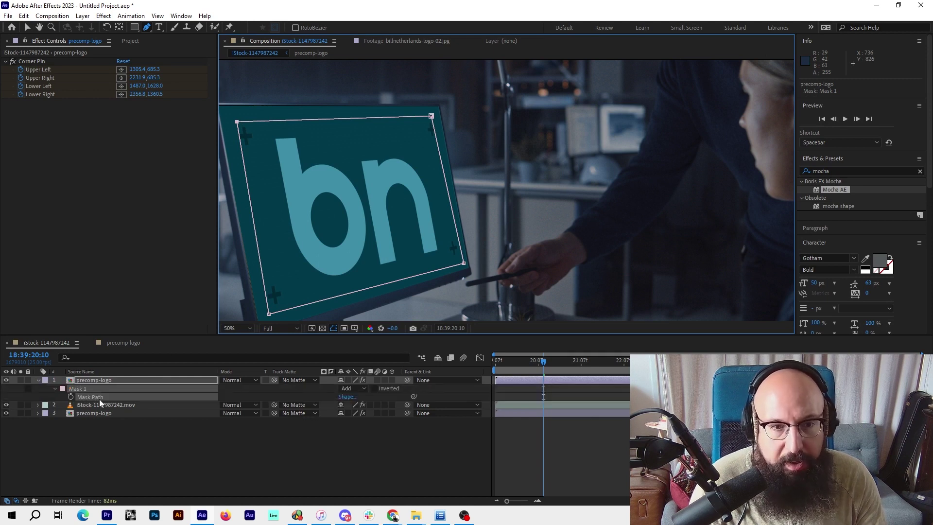
left_click(351, 391)
left_click(365, 419)
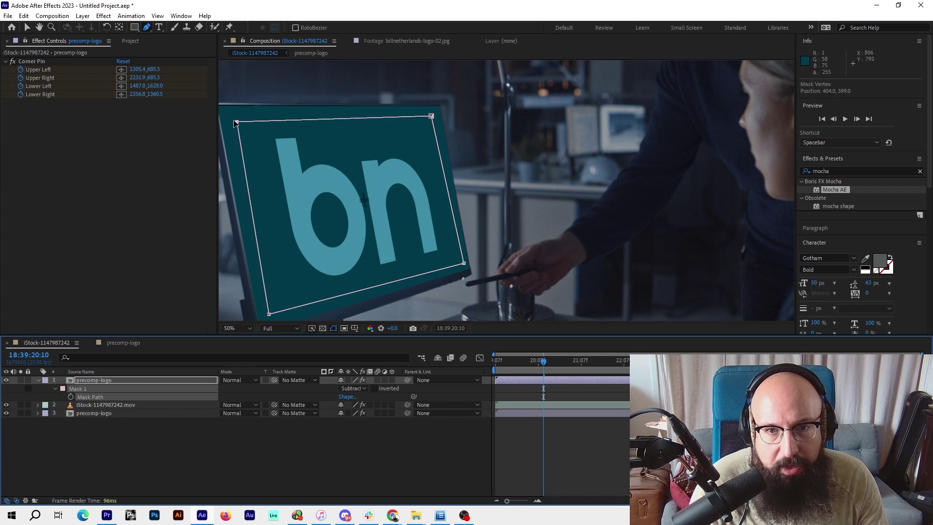
left_click(234, 123)
left_click_drag(430, 118, 431, 120)
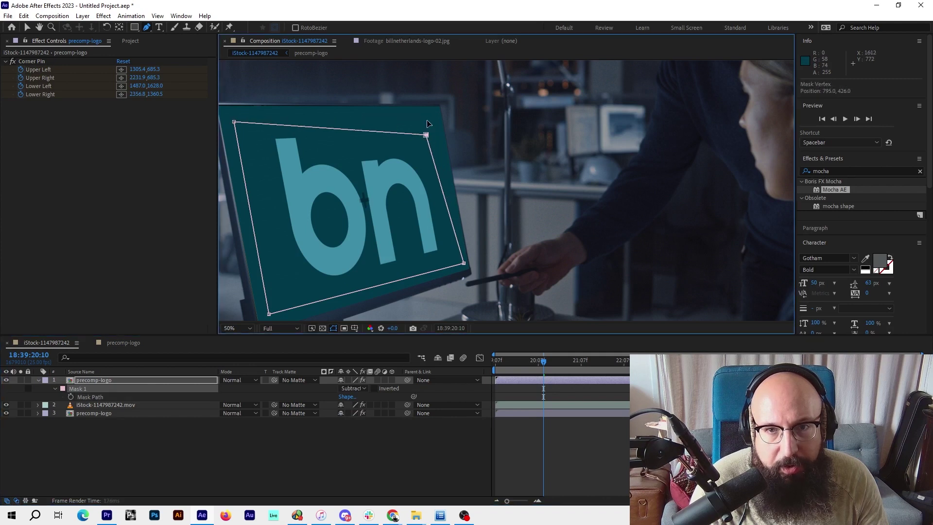
left_click_drag(463, 264, 459, 263)
left_click(474, 424)
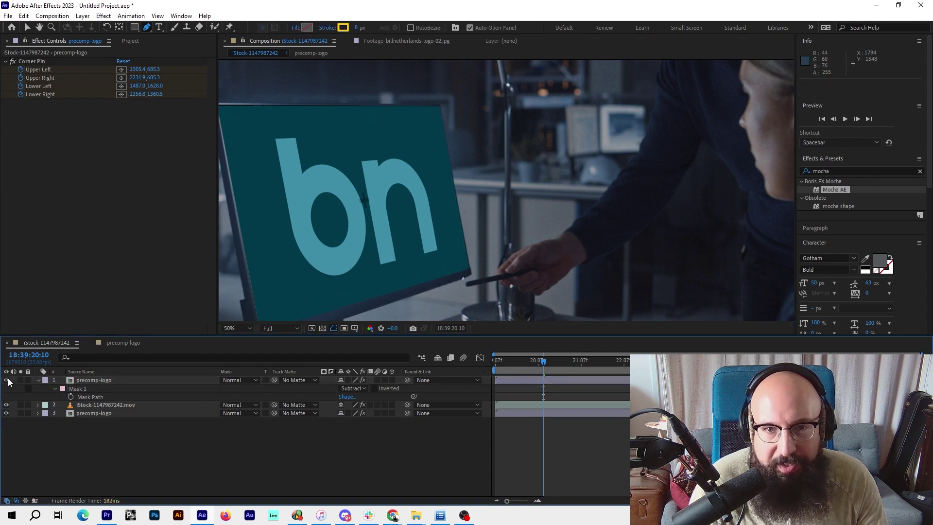
left_click(82, 380)
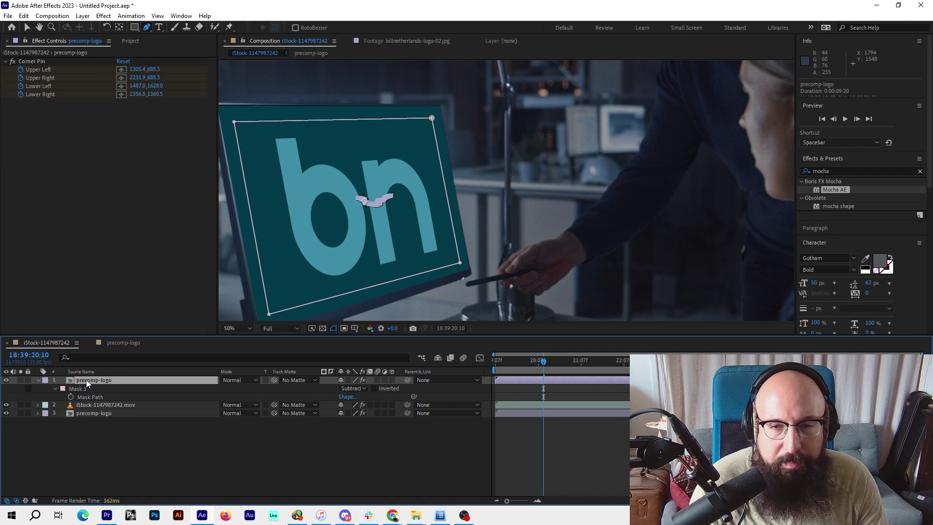
- Solo the top precomp-logo layer and zoom the viewer out to 25%
left_click(21, 380)
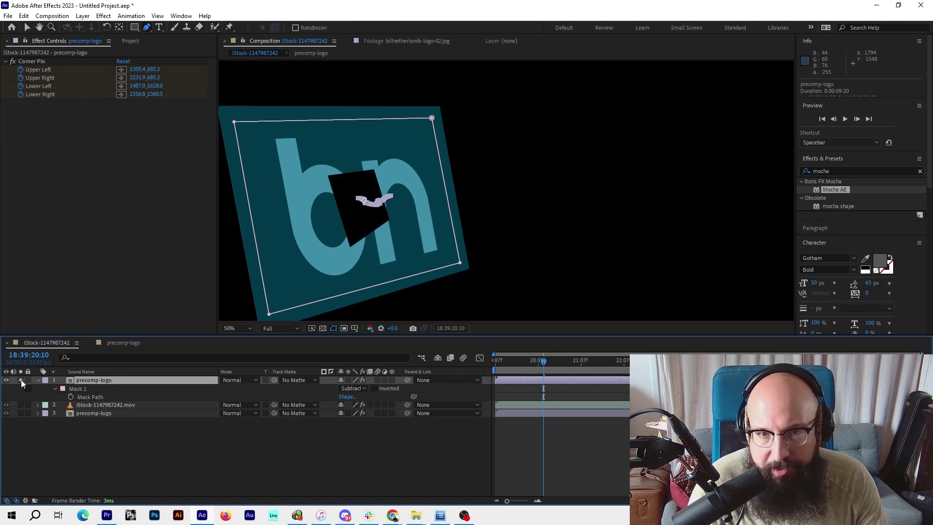
scroll(367, 267, "down", 4)
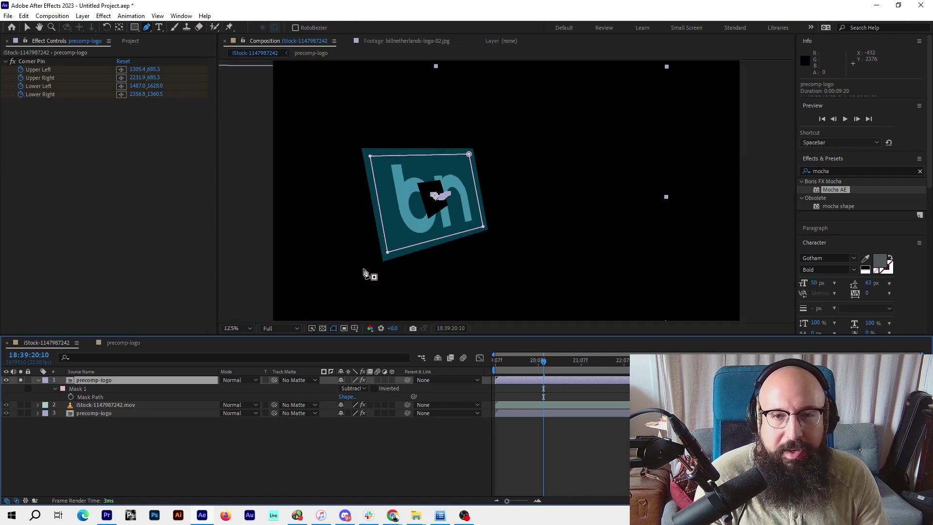
scroll(366, 266, "up", 4)
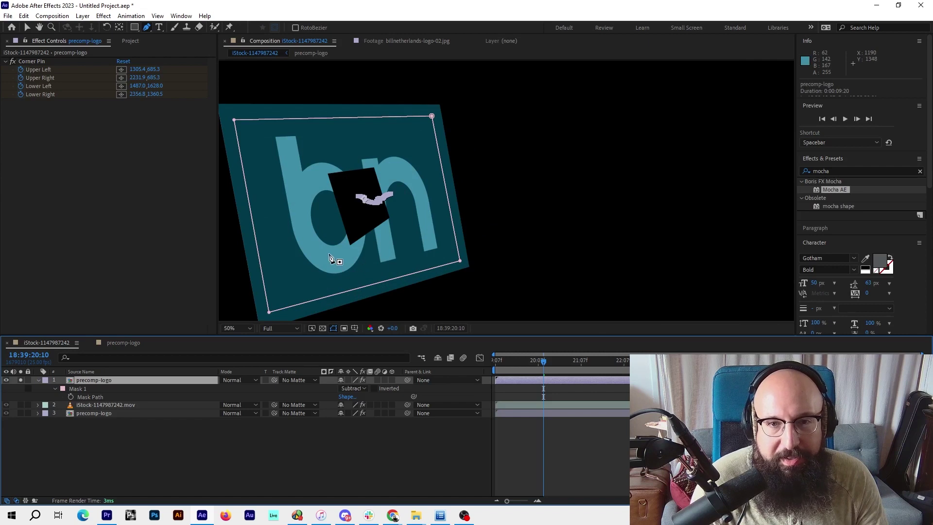
key("comma")
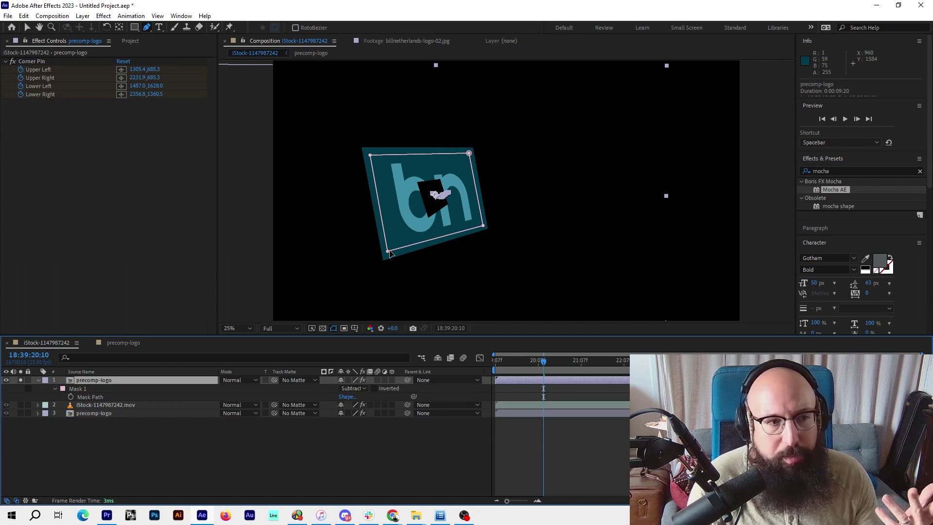
- Drag all four Mask 1 corners far beyond the logo, out to the composition's edges
left_click_drag(388, 251, 260, 305)
left_click_drag(484, 227, 622, 304)
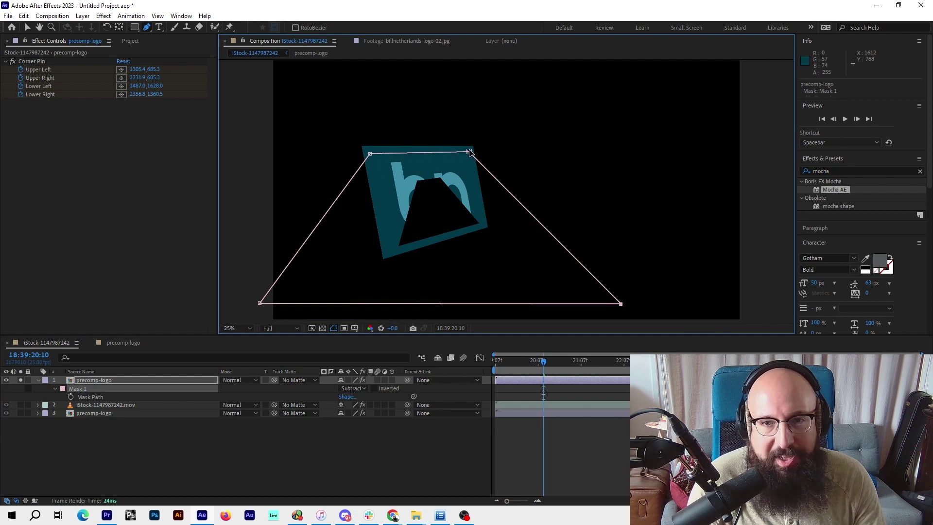
left_click_drag(469, 152, 623, 87)
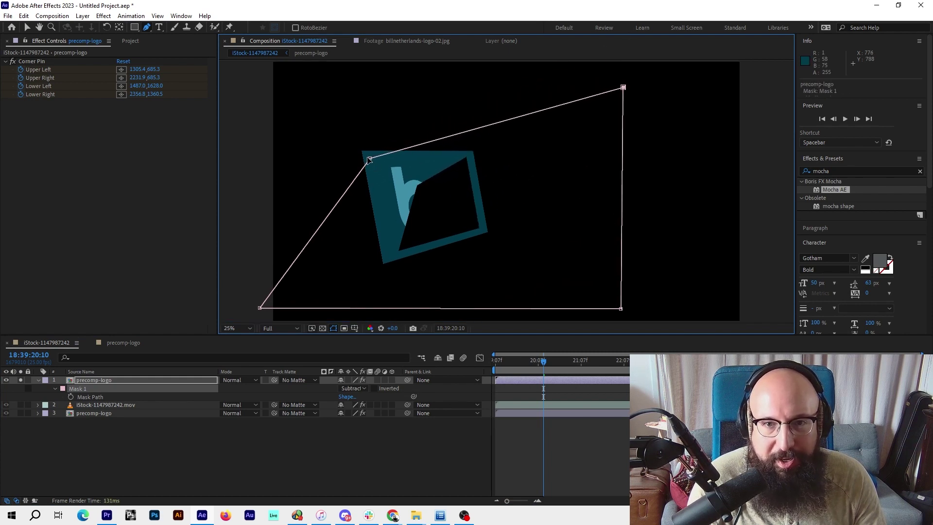
left_click_drag(369, 158, 222, 87)
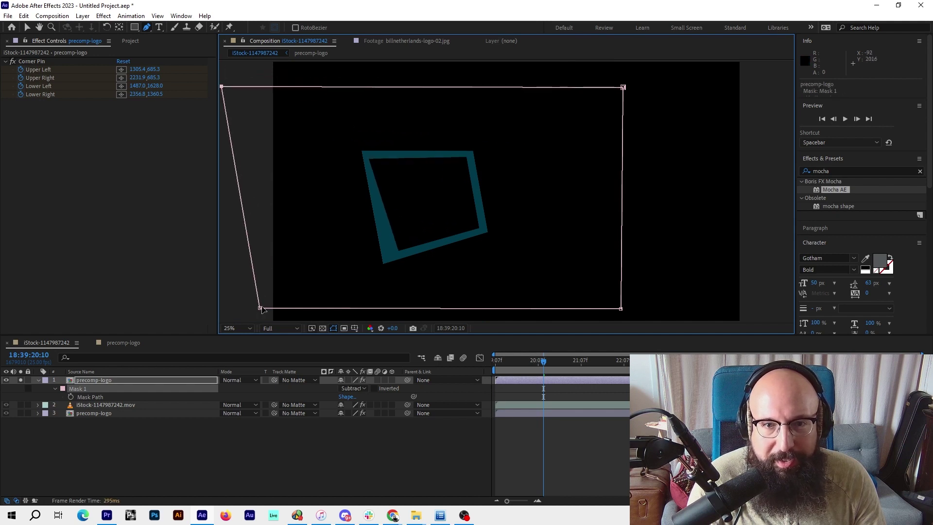
left_click_drag(261, 308, 221, 309)
left_click_drag(622, 305, 644, 309)
left_click_drag(624, 83, 636, 79)
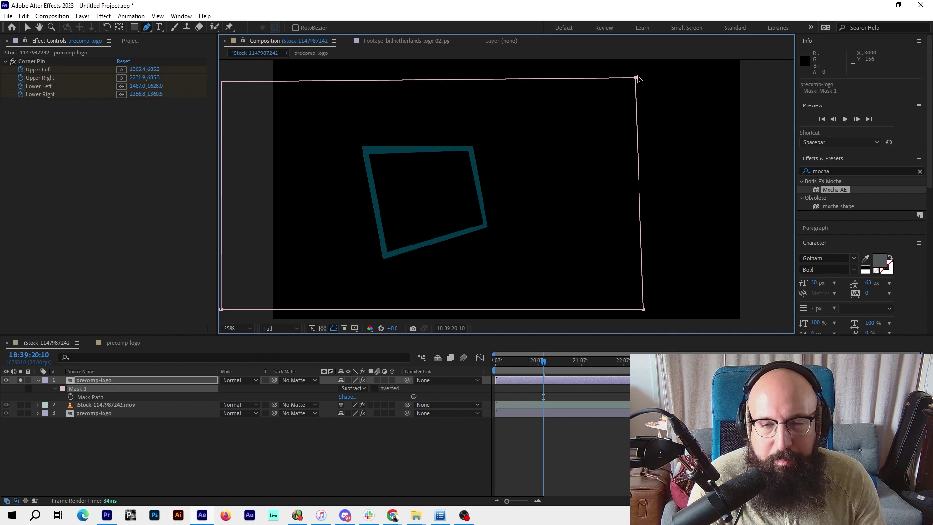
- Switch Mask 1's mode from Subtract to Add and check a few frames later
left_click(352, 389)
left_click(351, 408)
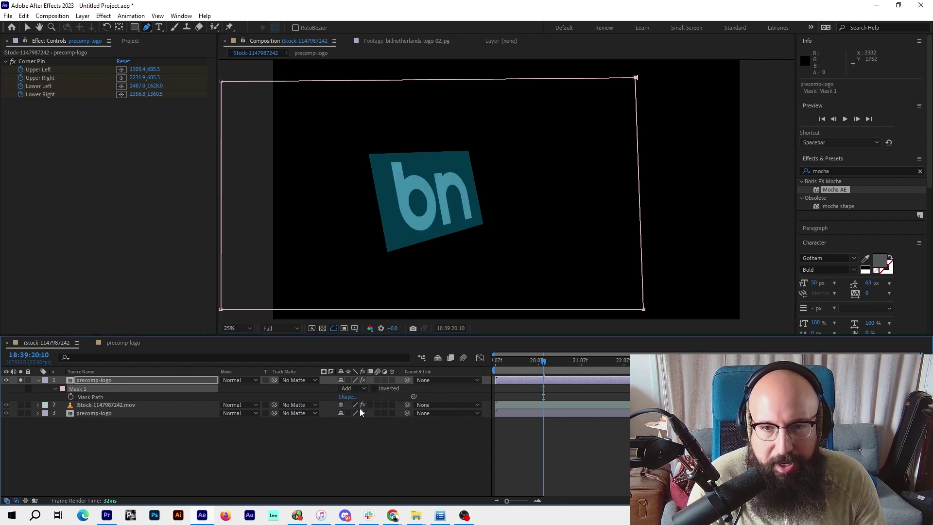
mouse_move(538, 361)
left_mouse_down()
mouse_move(523, 360)
mouse_move(555, 361)
left_mouse_up()
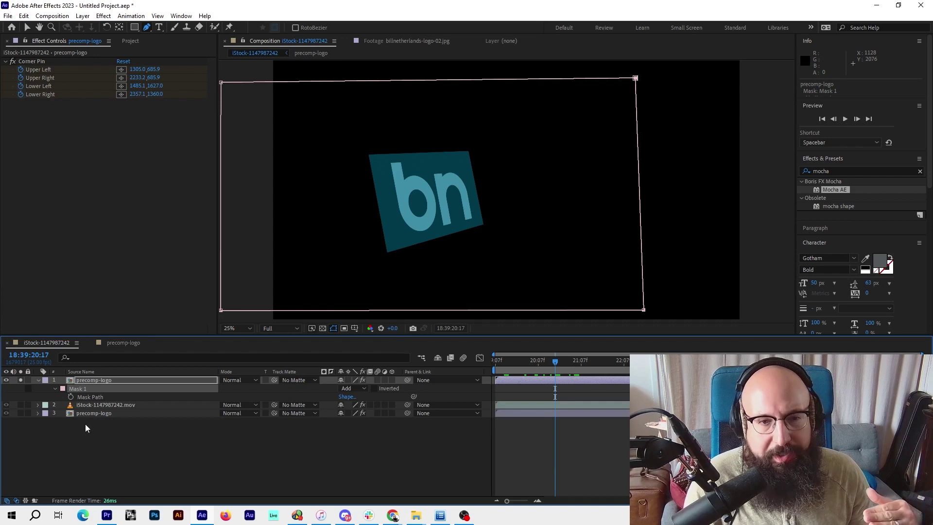
- Turn solo off on both precomp-logo layers to show the full composite
left_click(21, 413)
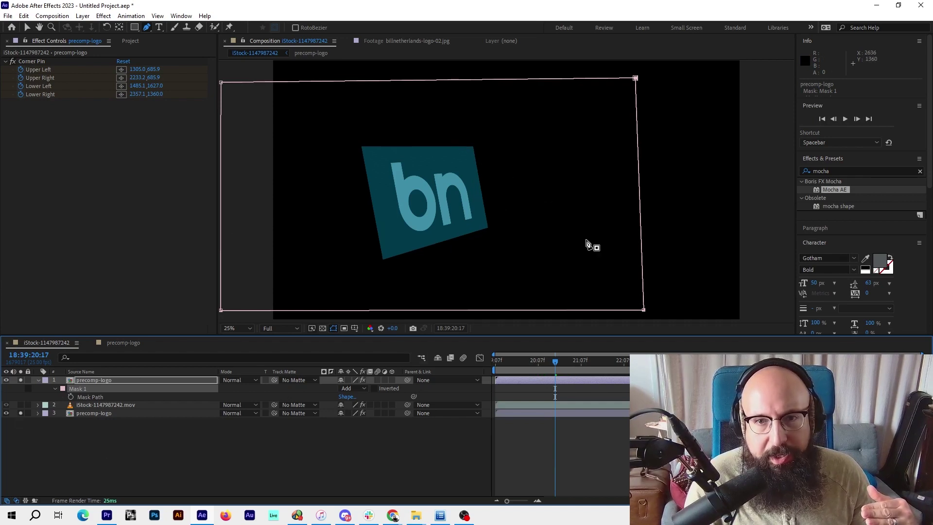
left_click(613, 441)
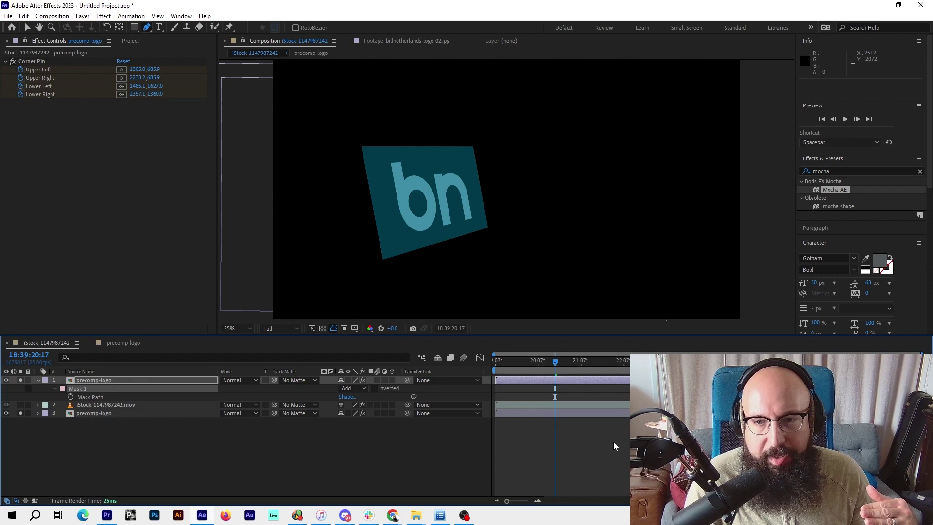
left_click(21, 413)
left_click(21, 380)
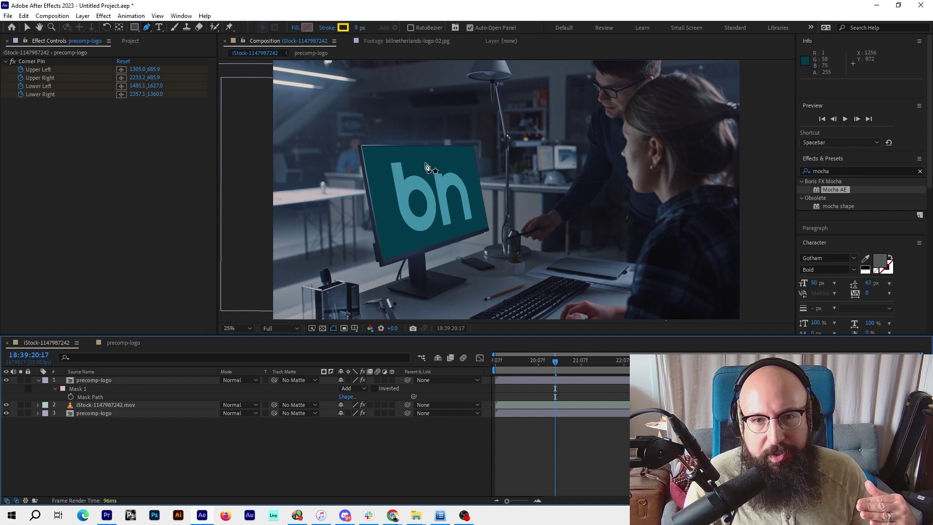
key("space")
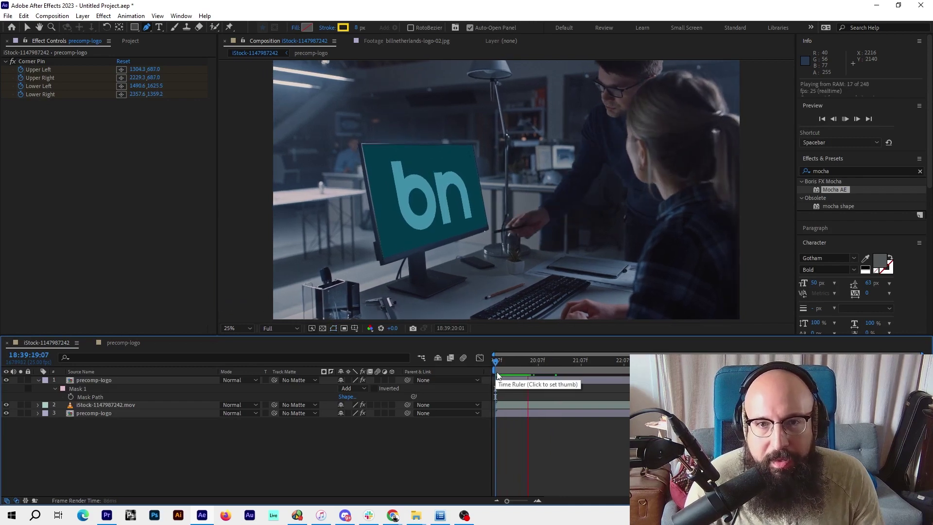
key("period")
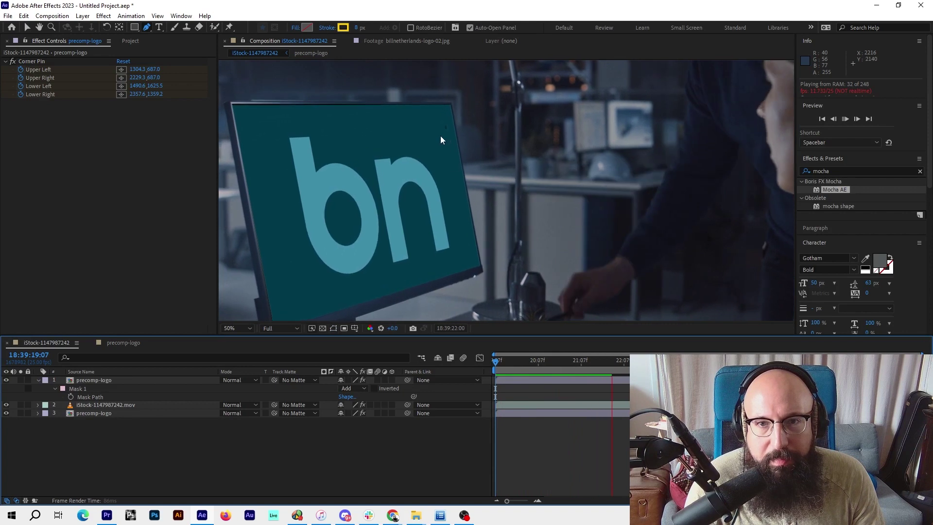
key("period")
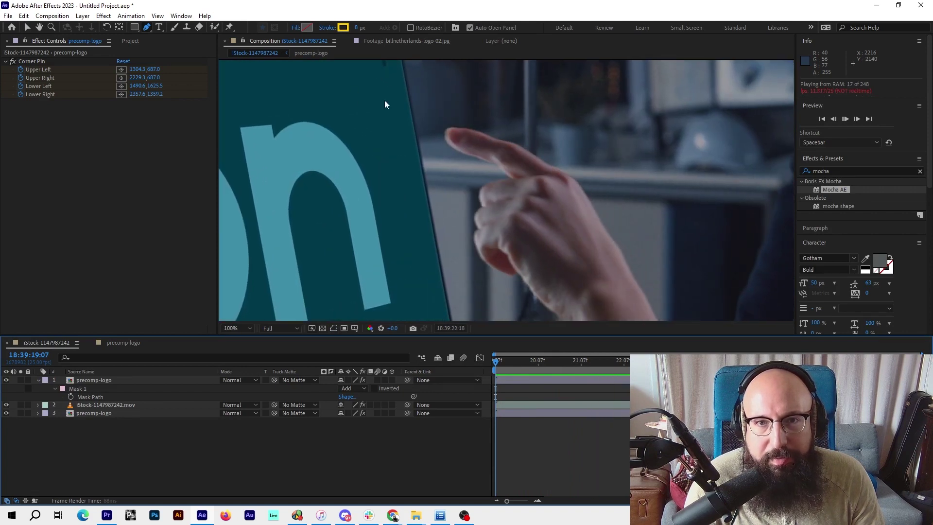
key("comma")
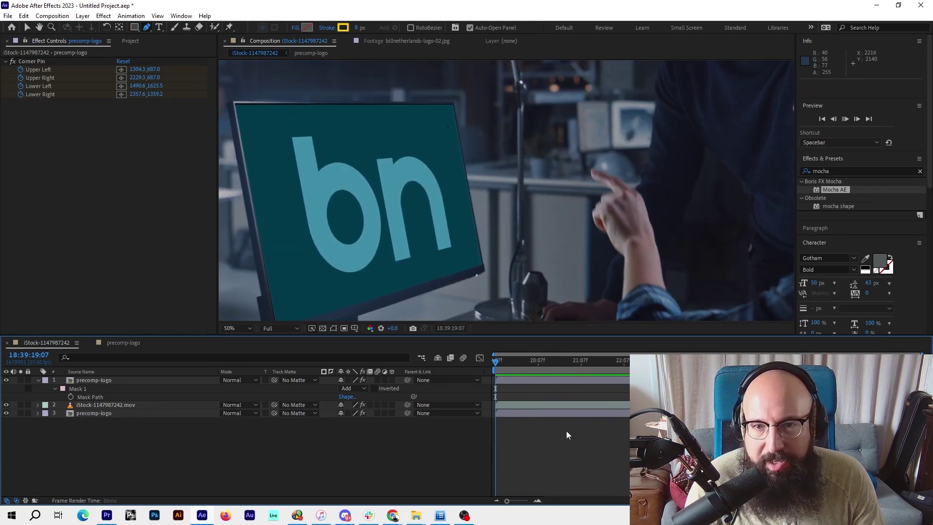
key("space")
left_click(535, 380)
- Nudge the top logo layer's entire Mask 1 slightly right and up, then deselect the layer
left_click(558, 413)
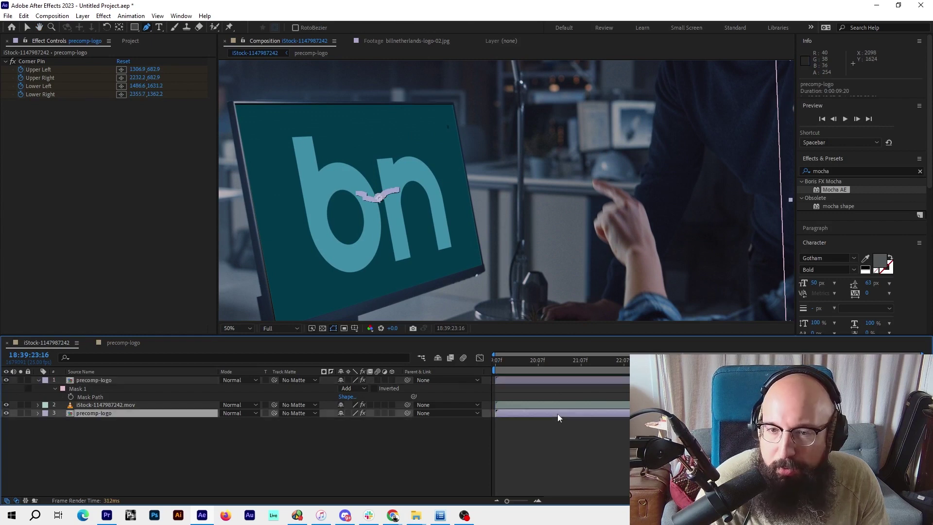
left_click(560, 380)
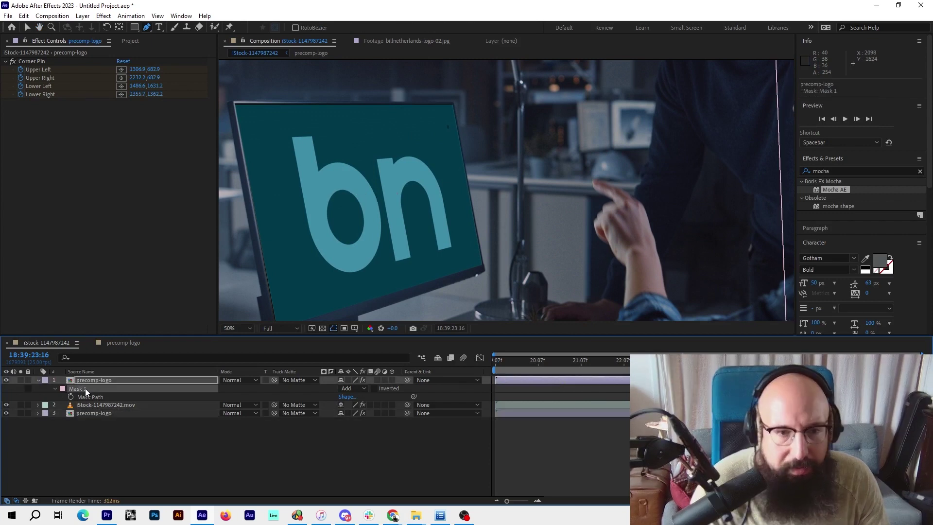
key("comma")
key("comma")
key("comma")
key("comma")
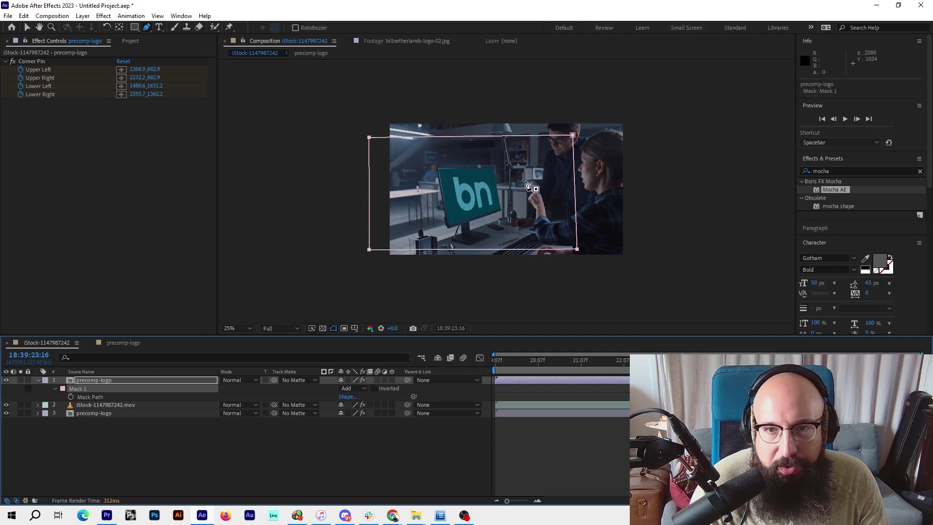
key("period")
key("period")
key("comma")
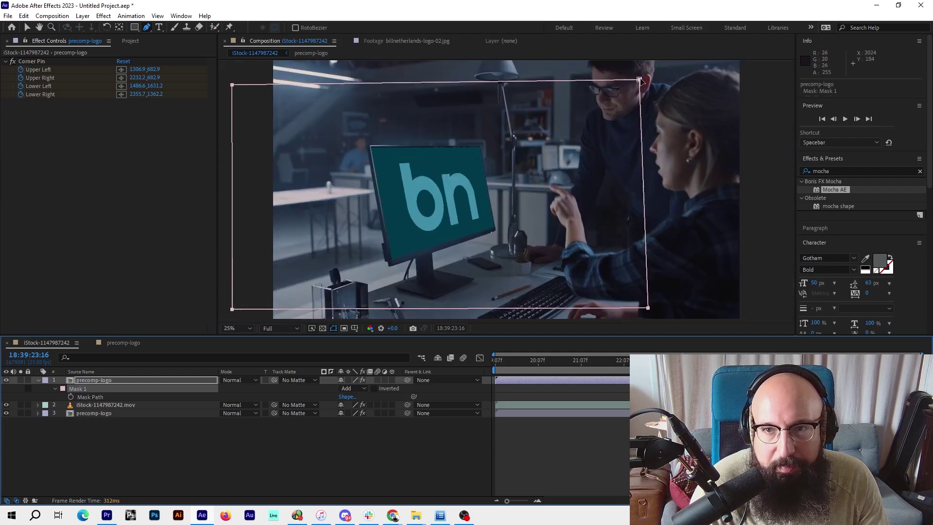
left_click_drag(643, 79, 645, 78)
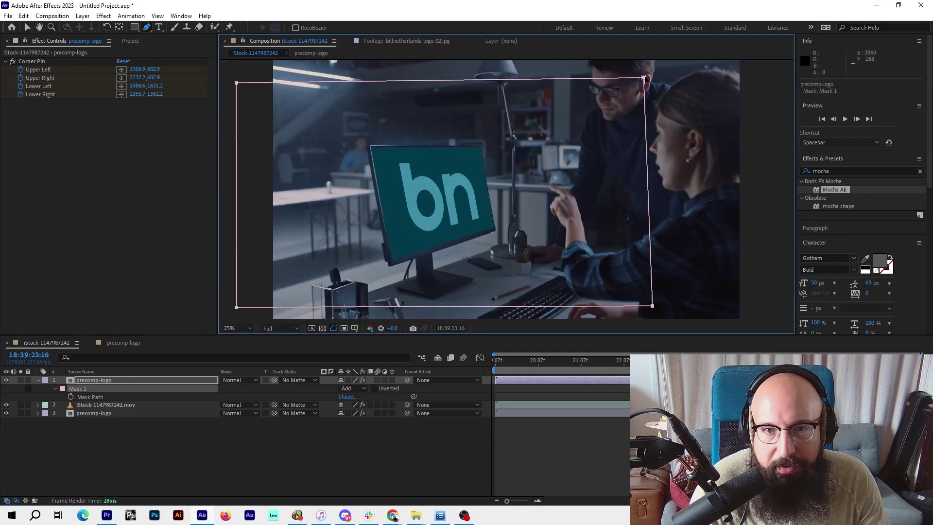
left_click(614, 400)
key("period")
key("period")
key("comma")
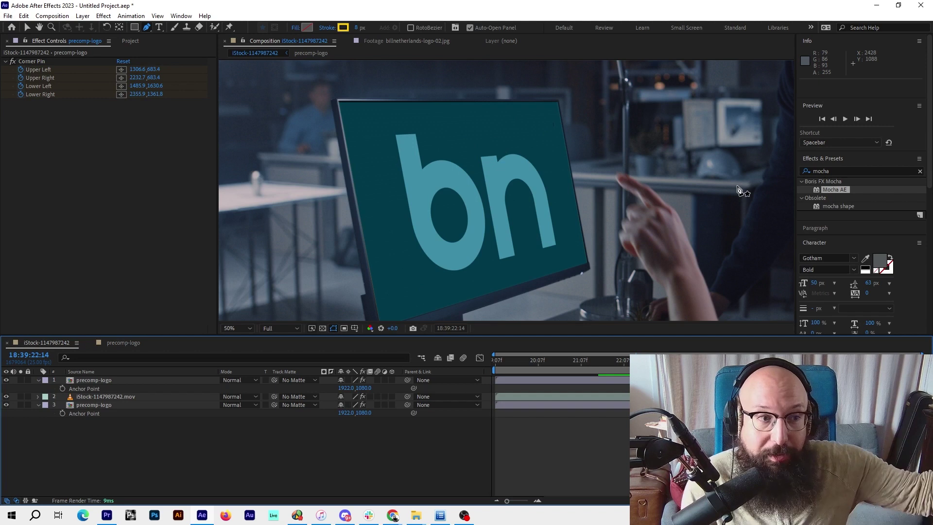
- Zoom the viewer out to 25% and return to the shot's first frame
scroll(492, 249, "down", 2)
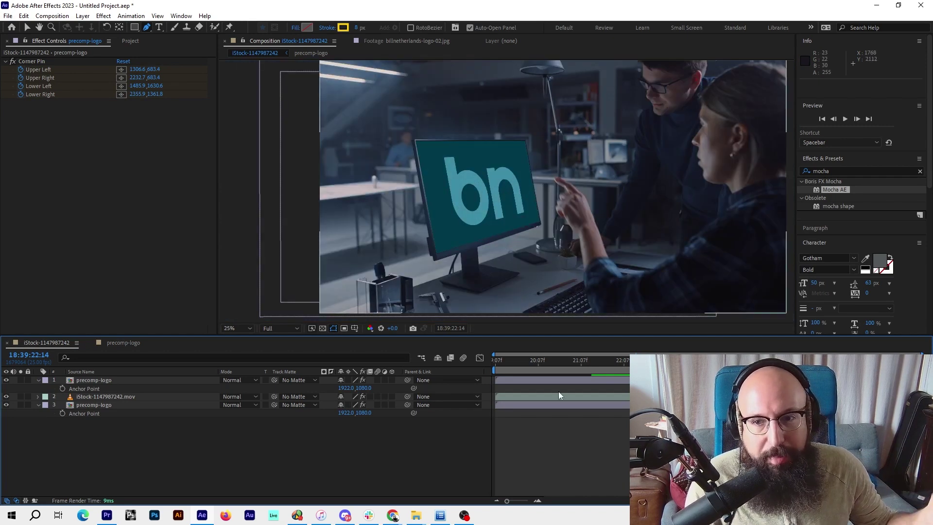
key("Home")
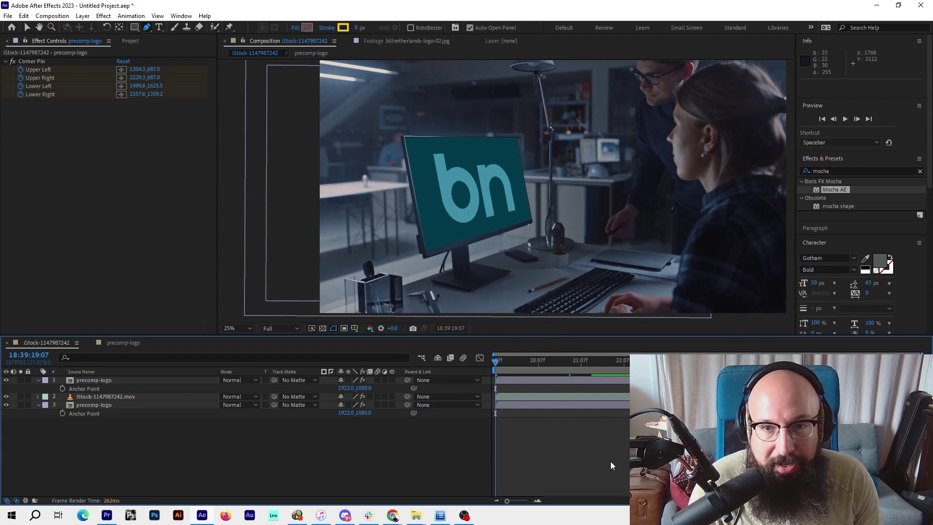
key("space")
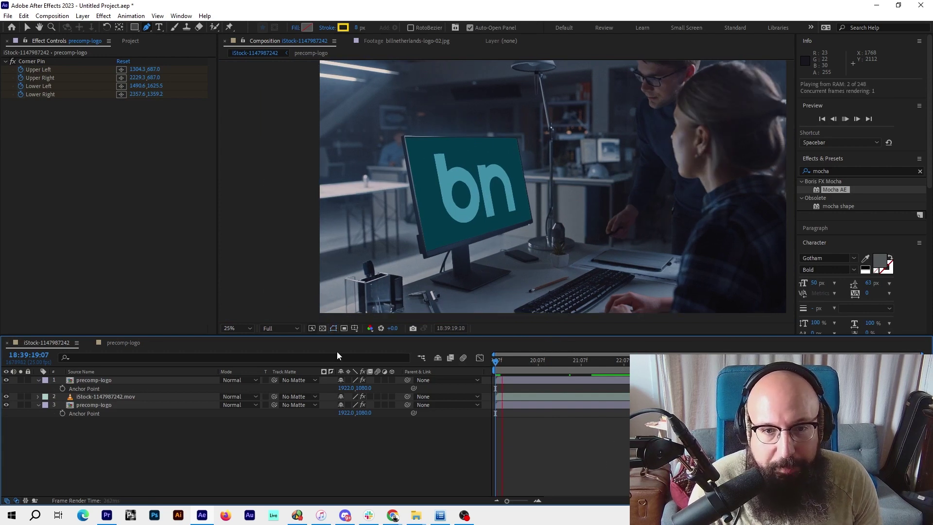